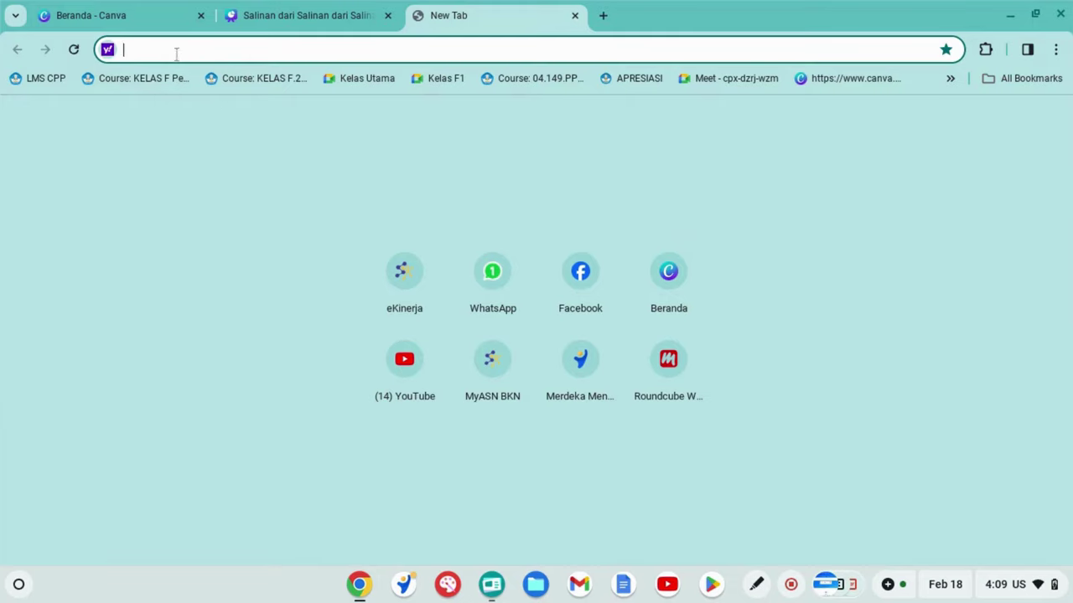
Step: Go to servicedesk.layanan.go.id and open the Daftar user registration form
text(se)
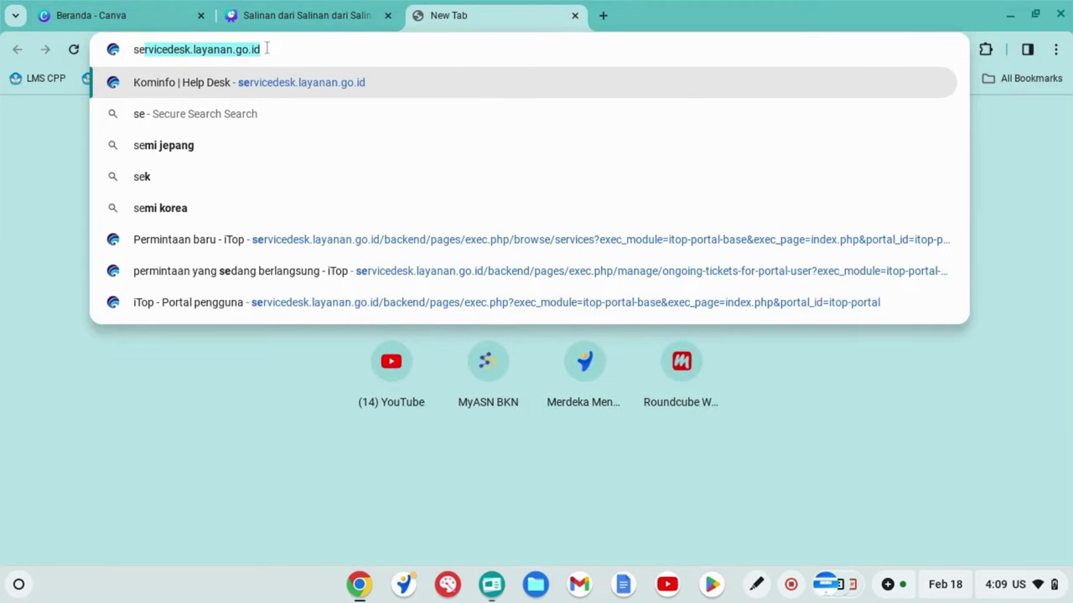
key(Return)
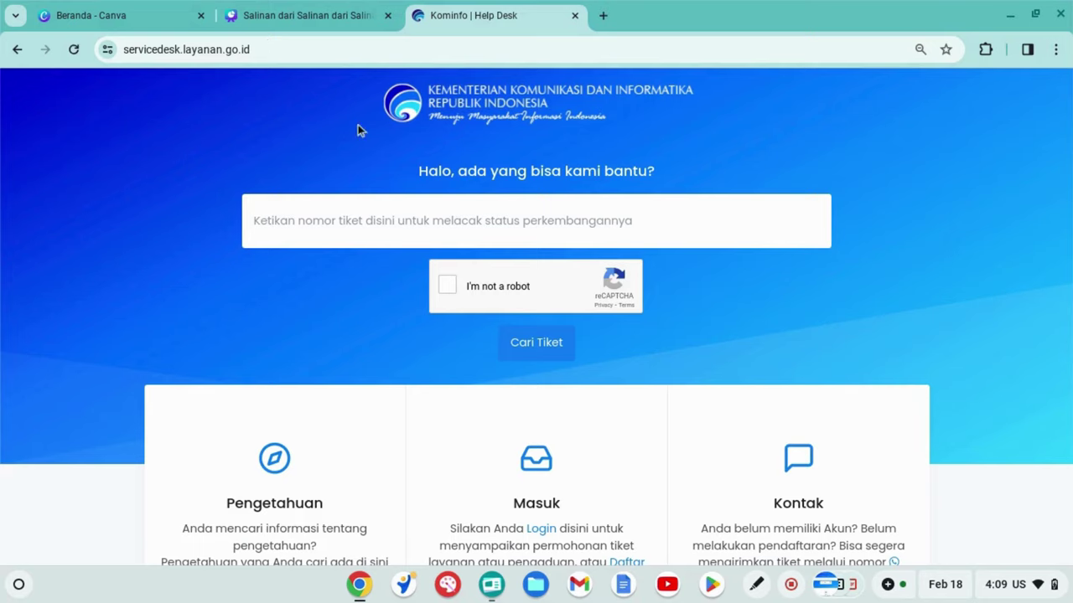
click(122, 52)
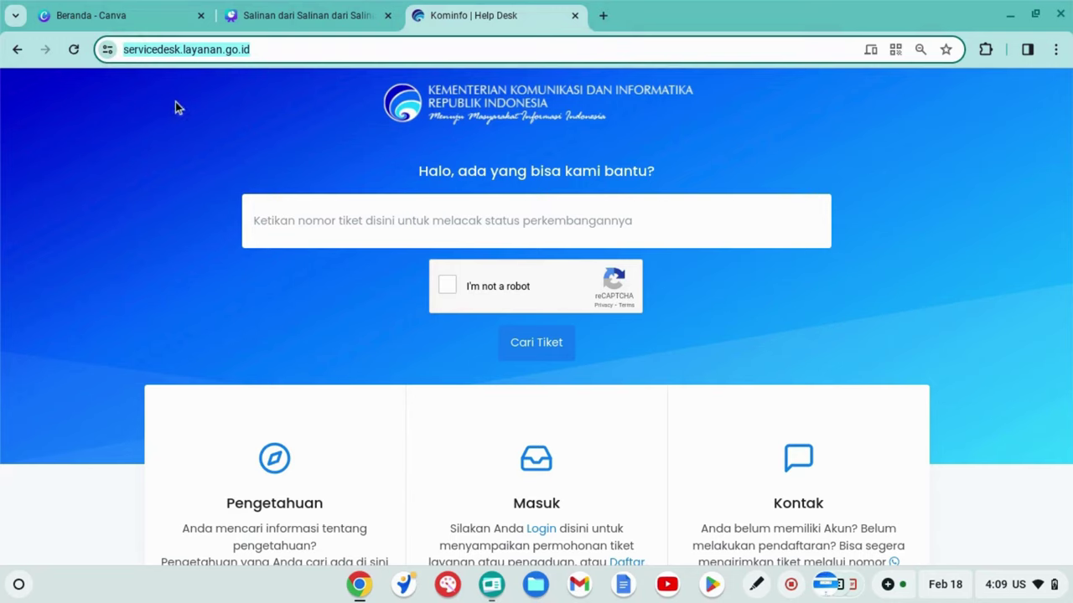
scroll(1016, 239, down, 3)
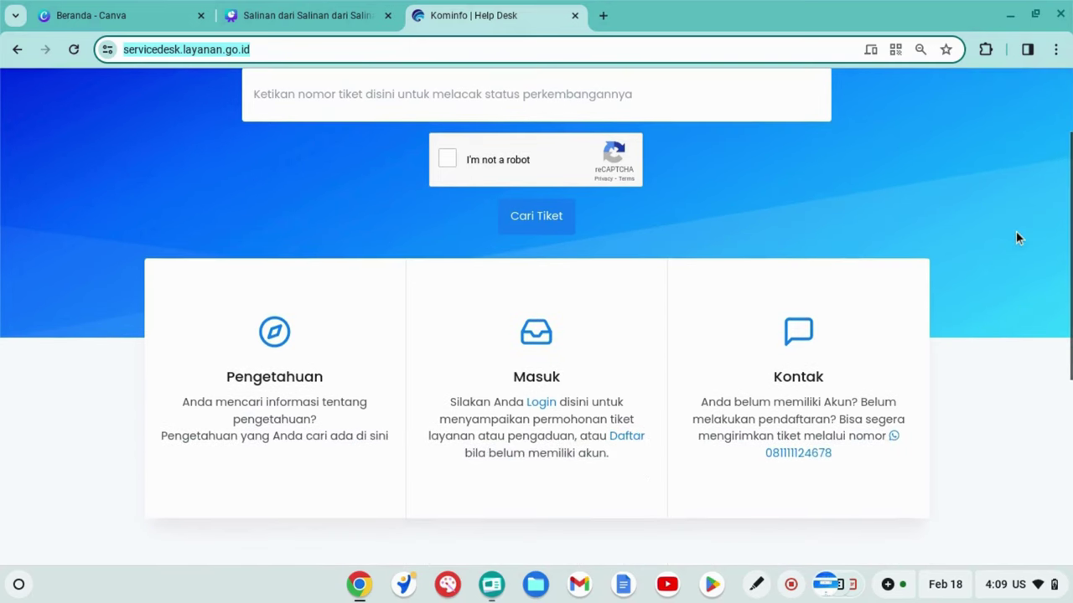
click(626, 432)
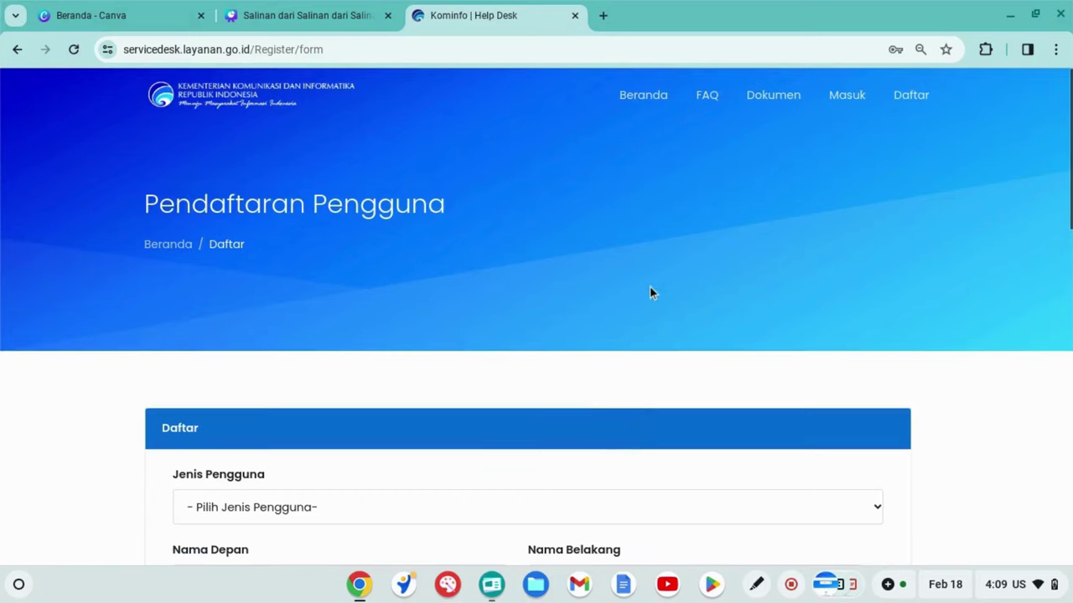
Step: Set Jenis Pengguna to Pemerintah and fill in the applicant's first and last names with the saved suggestions
scroll(651, 293, down, 2)
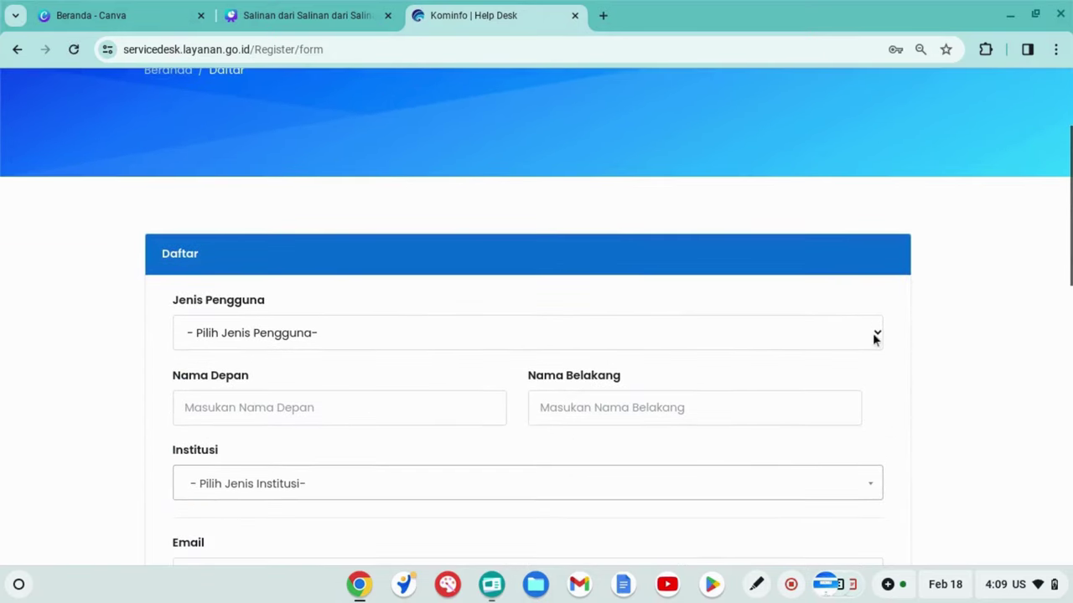
click(874, 336)
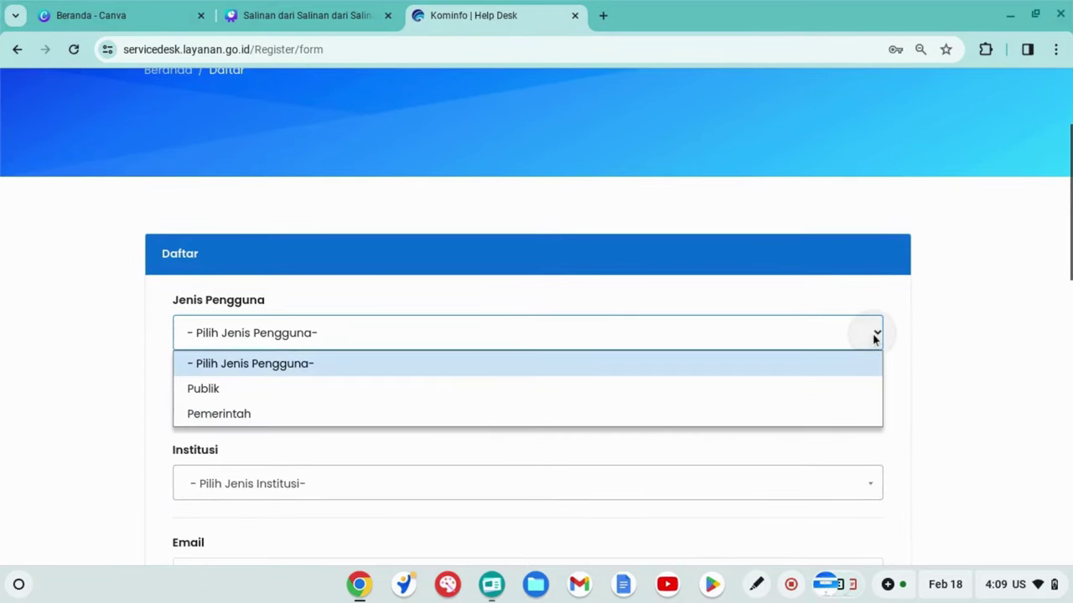
click(439, 414)
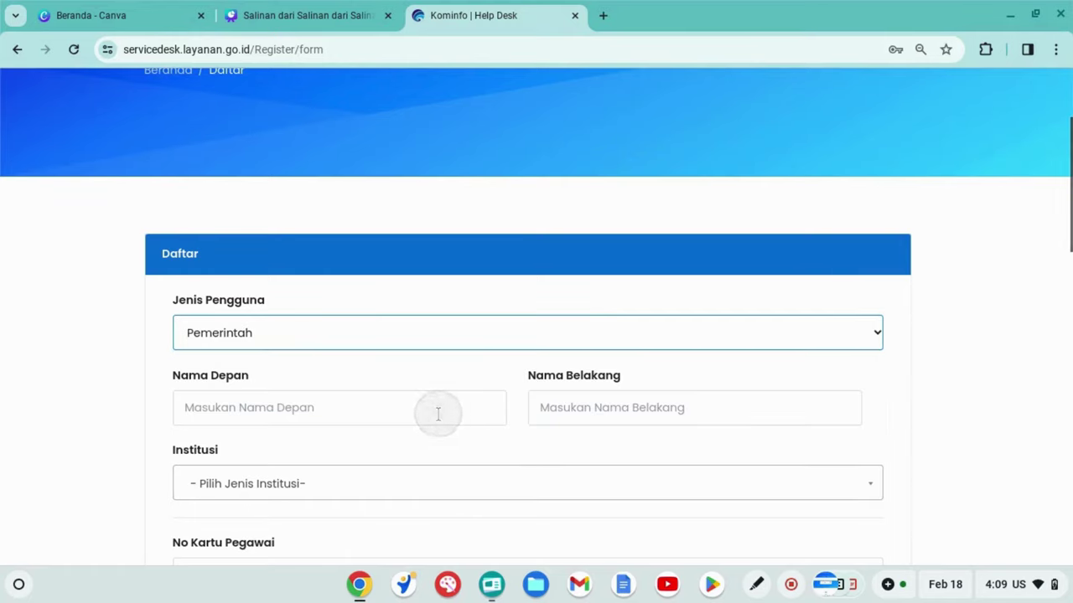
click(427, 412)
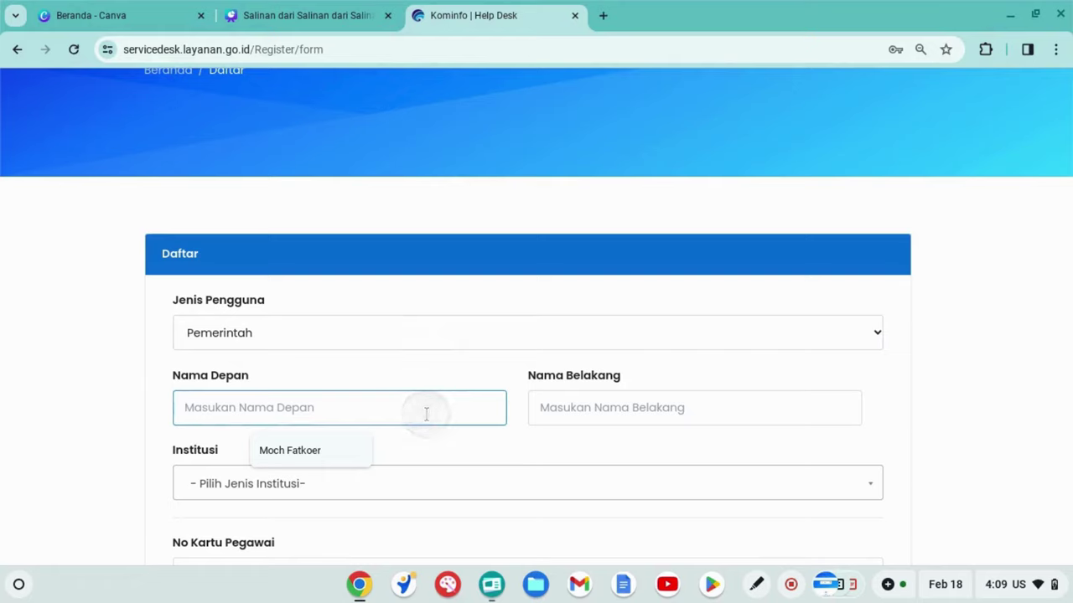
click(326, 455)
click(547, 410)
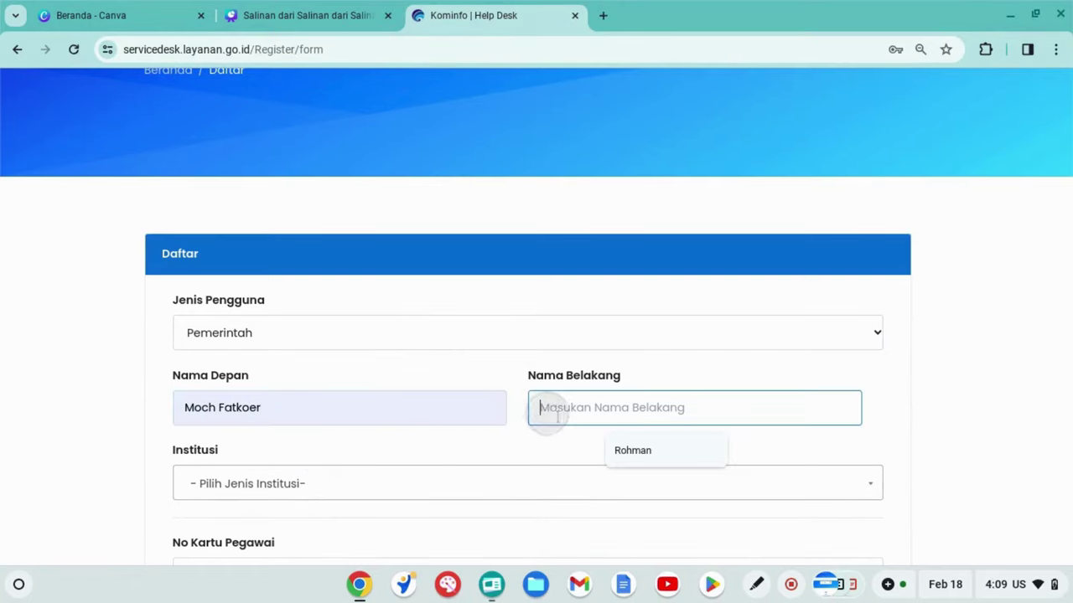
click(626, 450)
Step: Search the institutions for "nusa" and choose Pemerintah Provinsi Nusa Tenggara Barat
scroll(910, 377, down, 2)
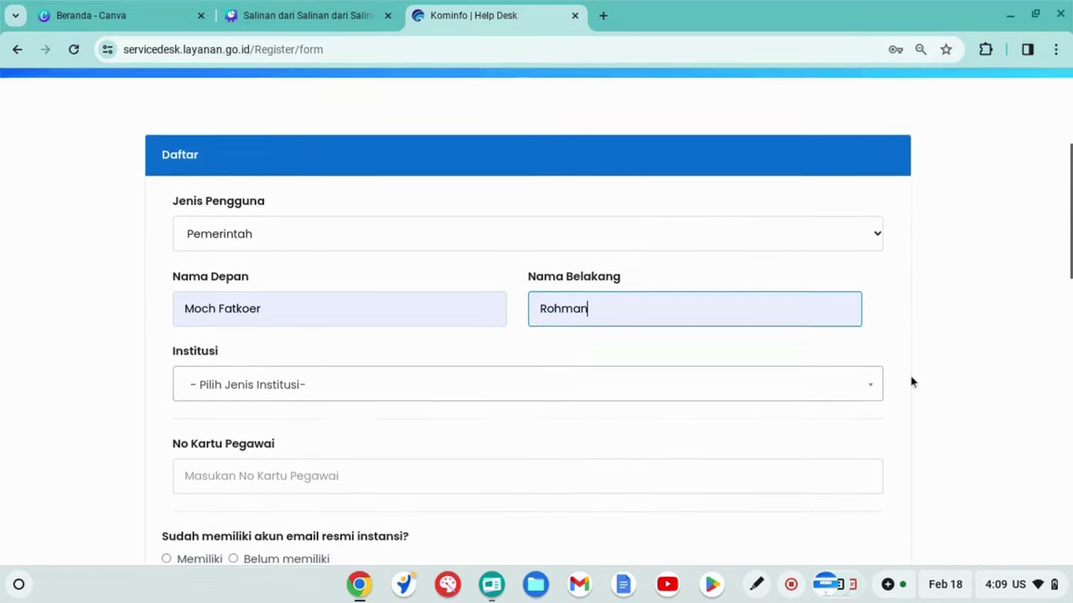
click(871, 378)
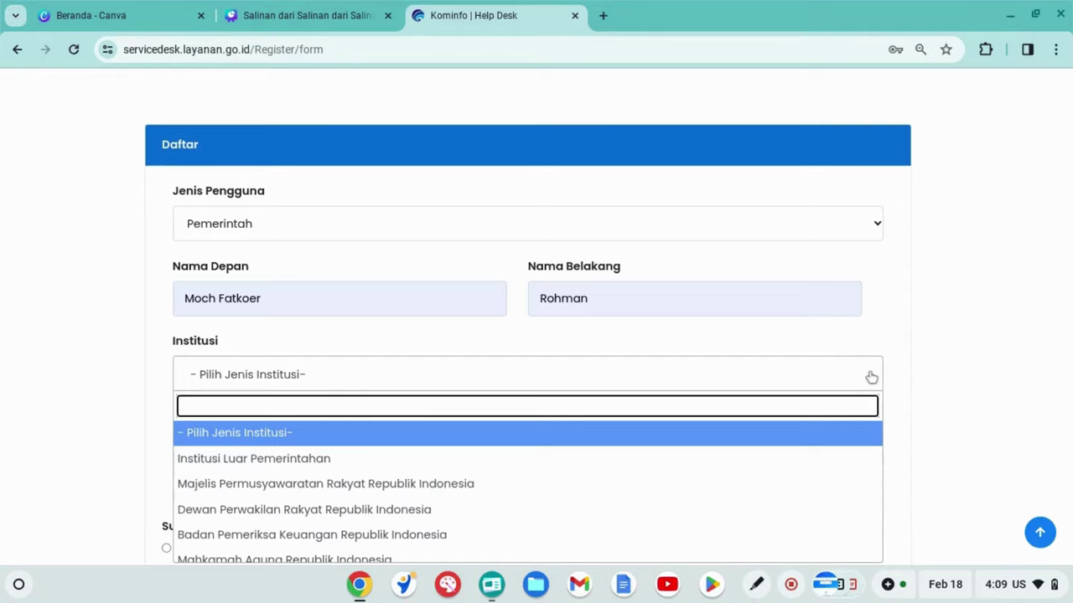
text(nusa)
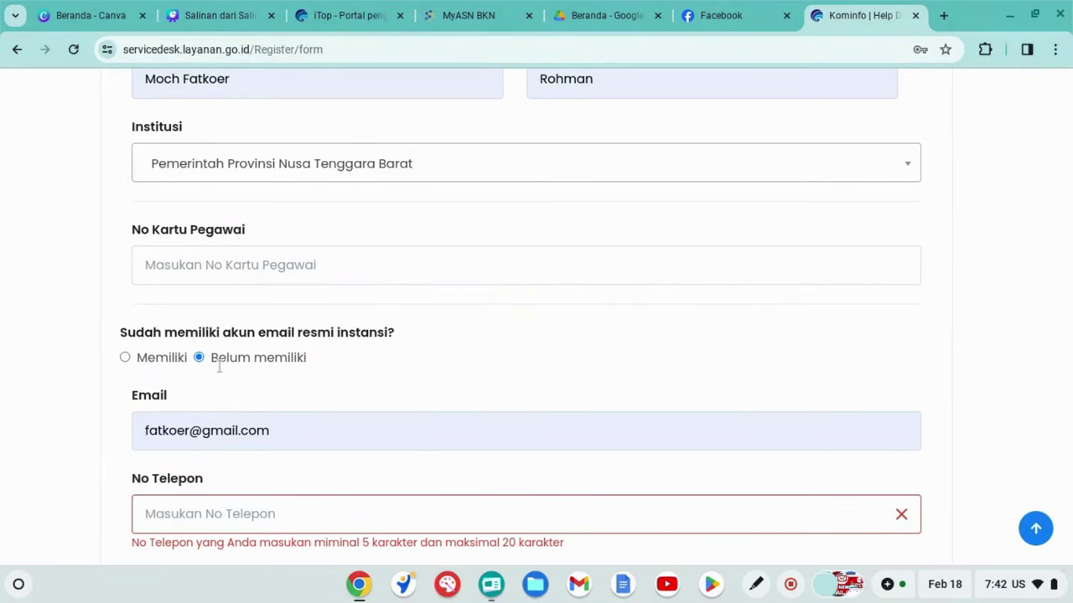
Step: Change the digit at the end of the registration username to 3
scroll(344, 384, down, 1)
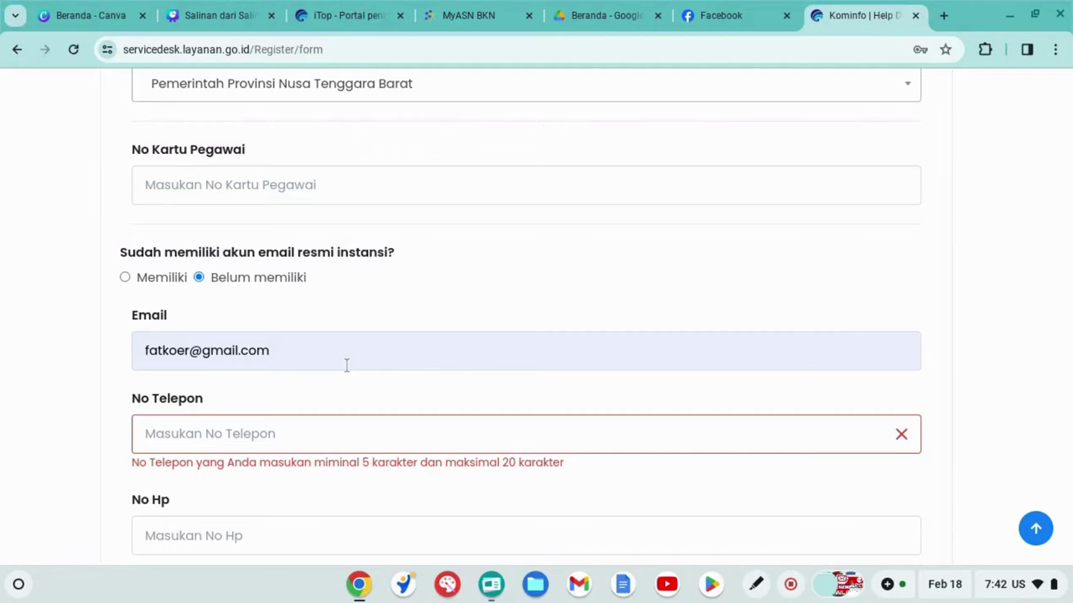
scroll(346, 365, down, 2)
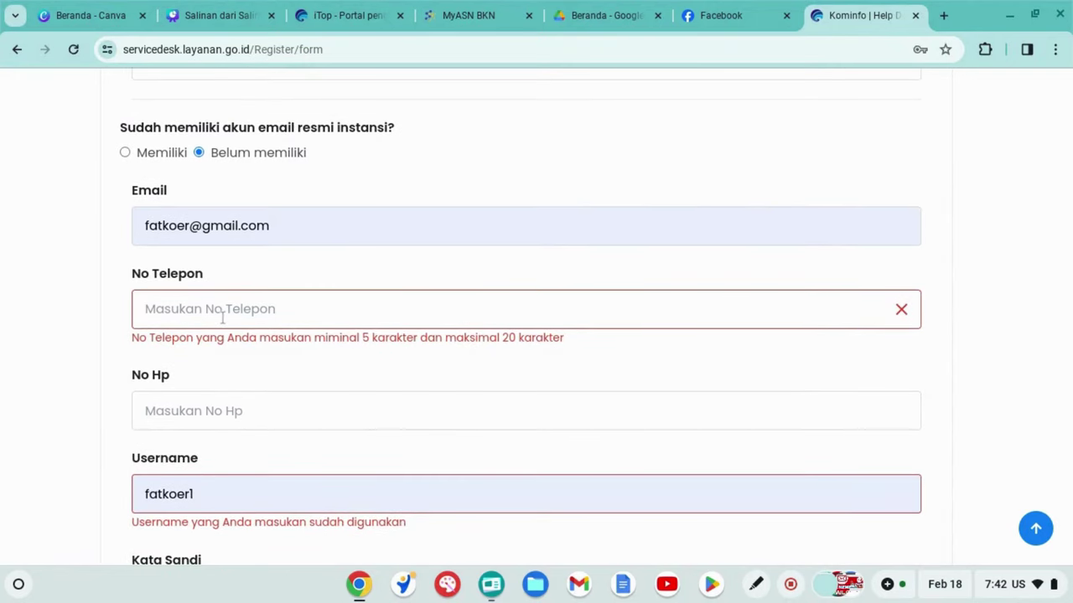
scroll(222, 317, down, 1)
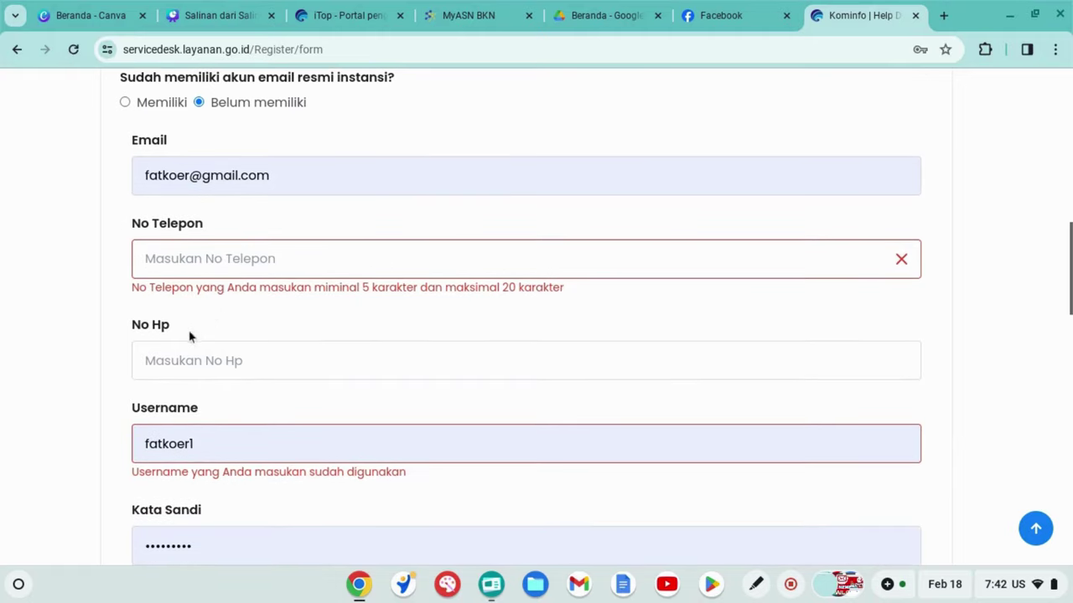
scroll(182, 355, down, 3)
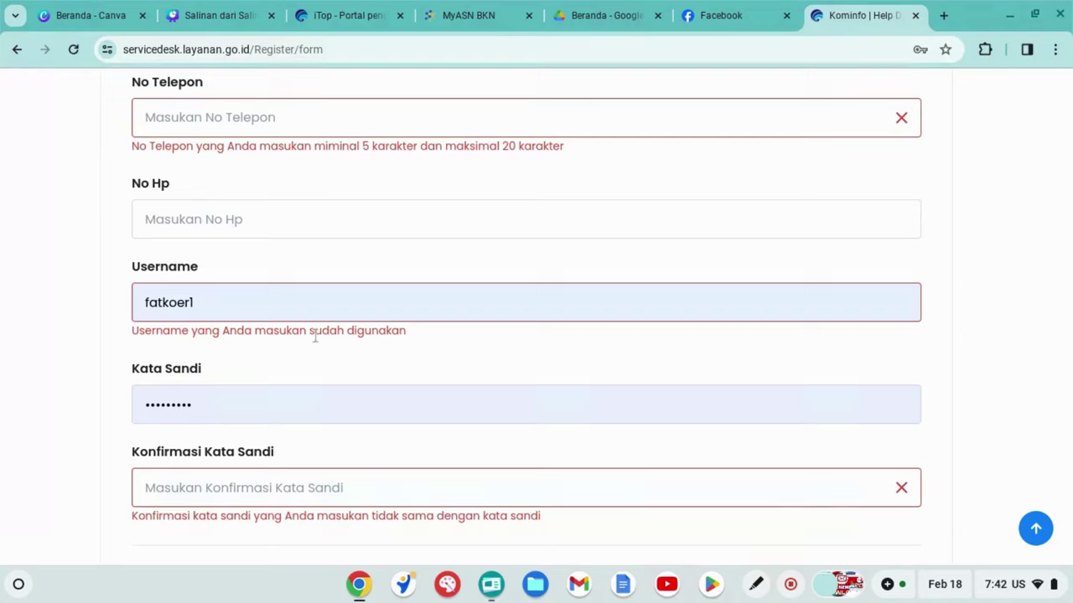
click(243, 305)
key(BackSpace)
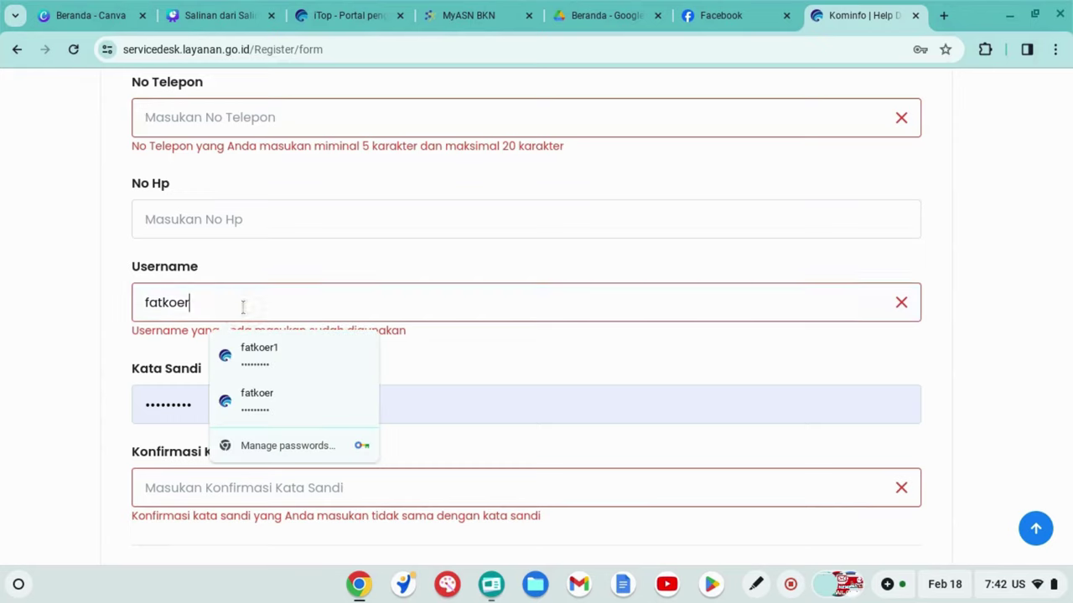
text(2)
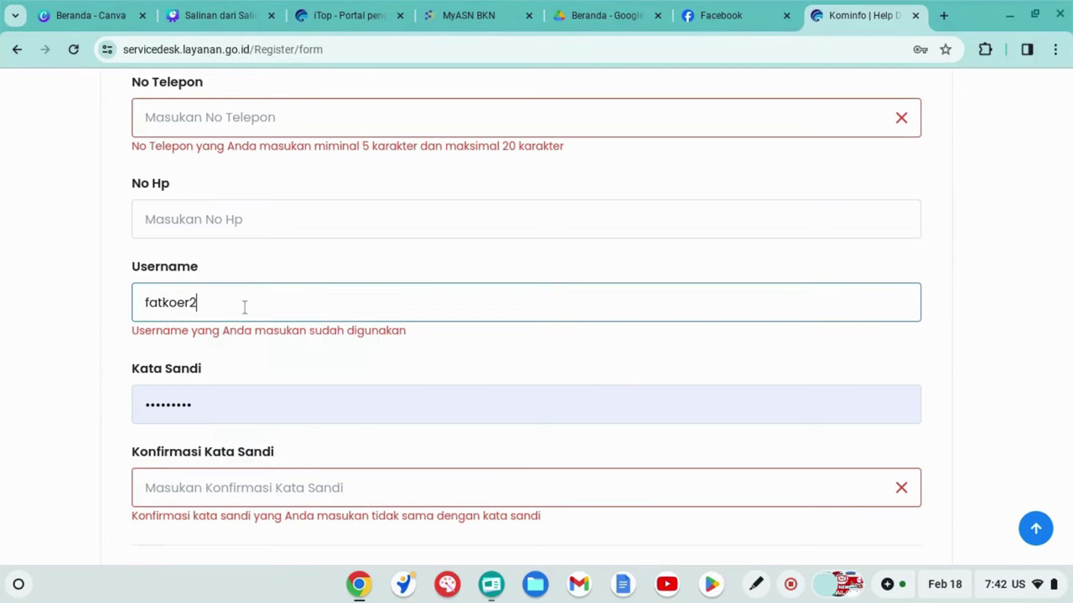
key(BackSpace)
text(3)
Step: Review the rest of the registration form, from the password confirmation and selfie upload to the request details and Daftar submission area
scroll(329, 344, down, 2)
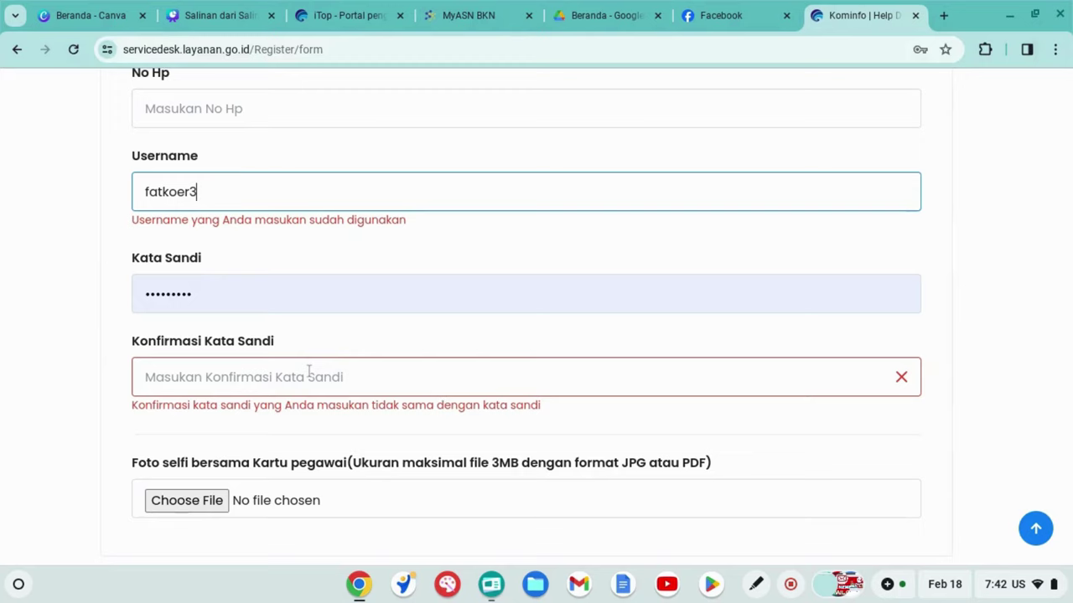
click(309, 372)
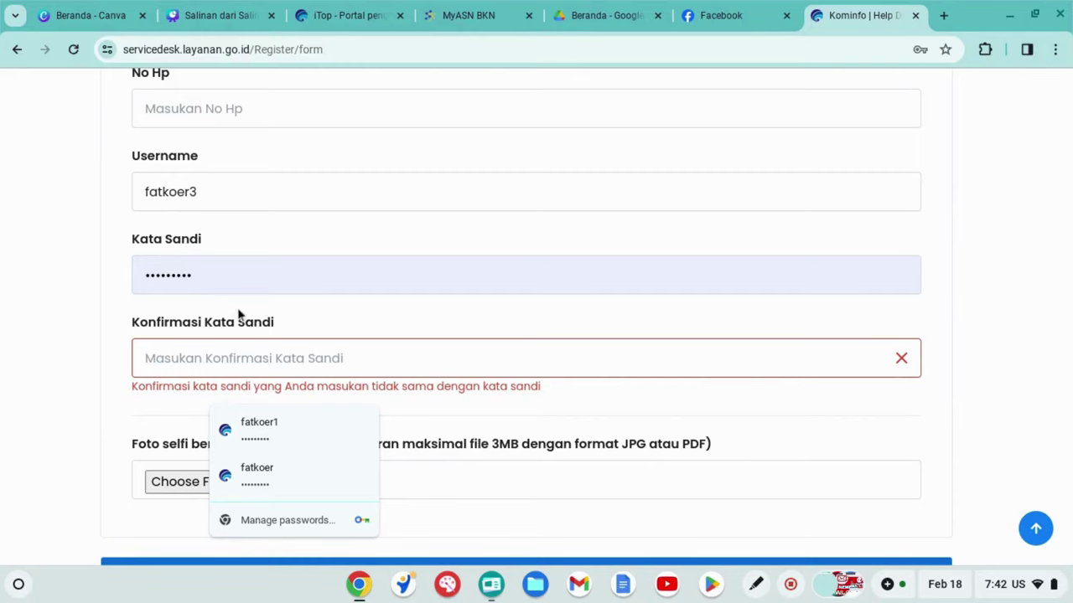
click(972, 388)
scroll(972, 389, down, 2)
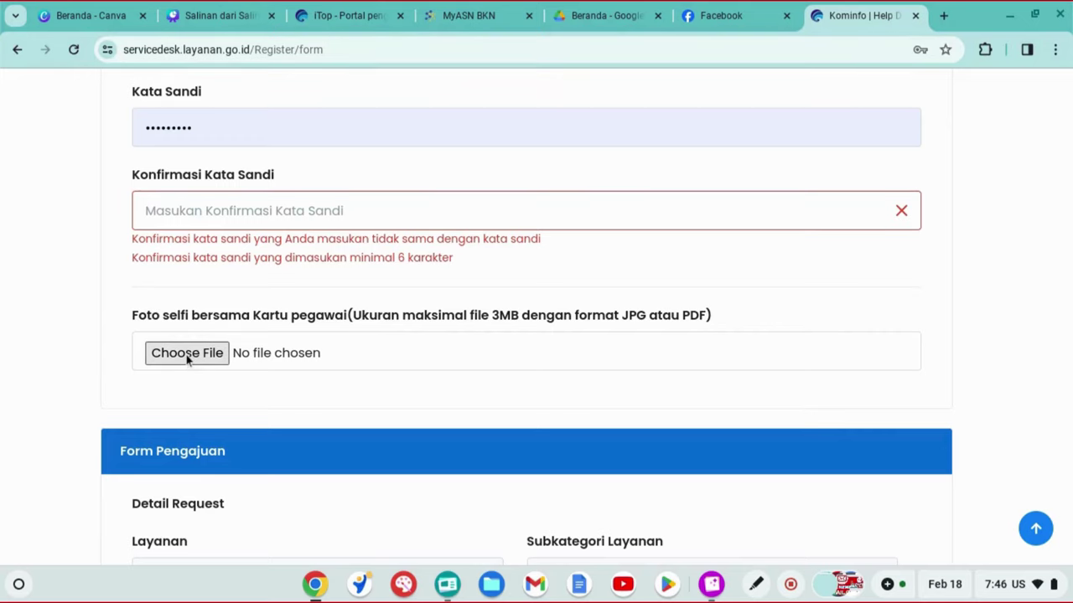
scroll(188, 364, down, 8)
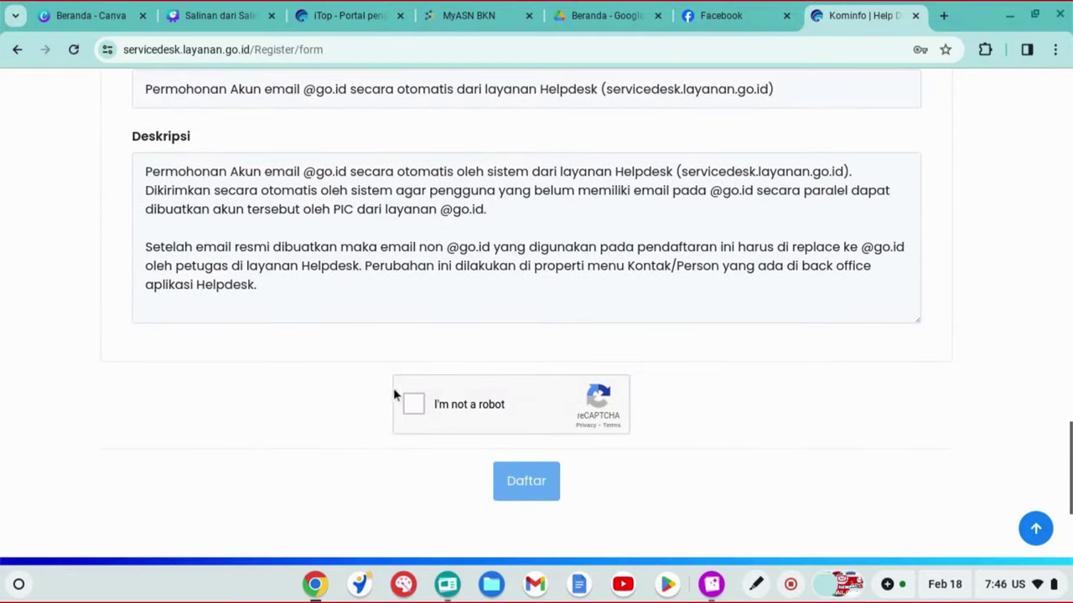
scroll(414, 409, down, 1)
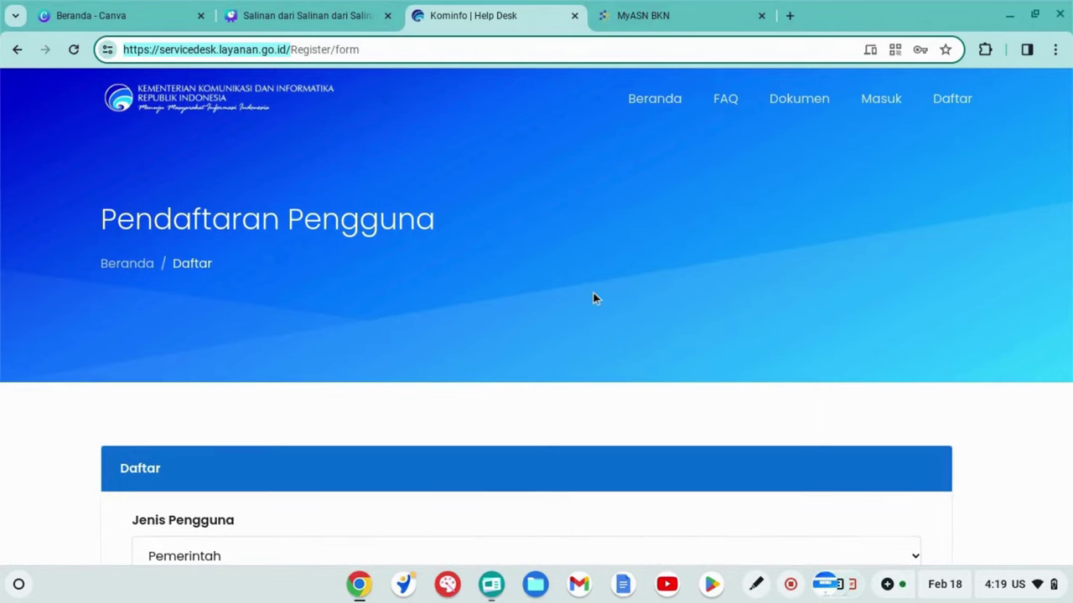
Step: Open the helpdesk's Masuk page and log in with the credentials already filled in
click(880, 99)
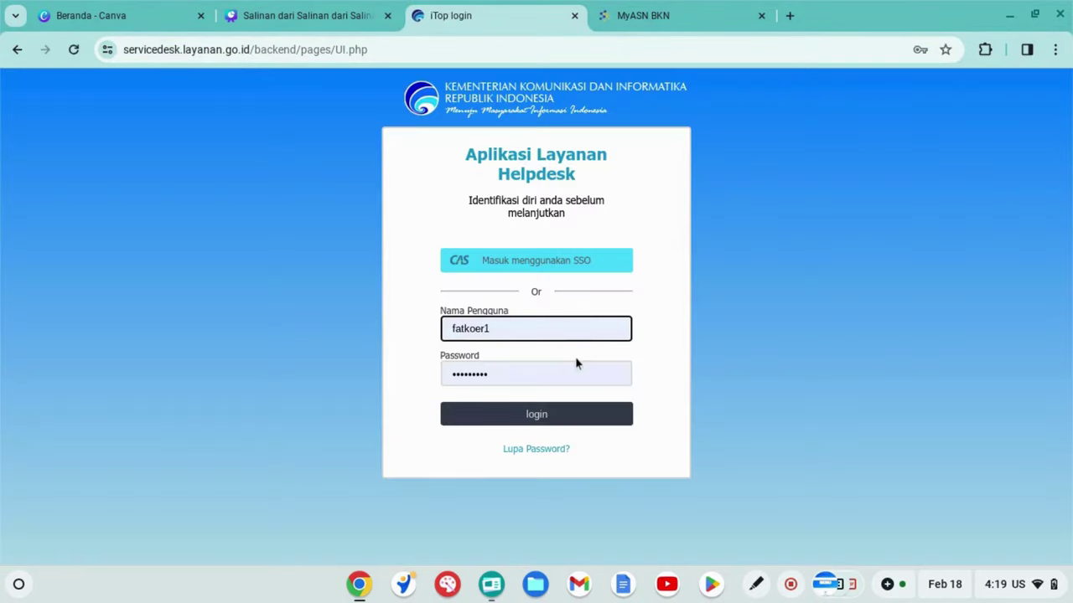
click(538, 415)
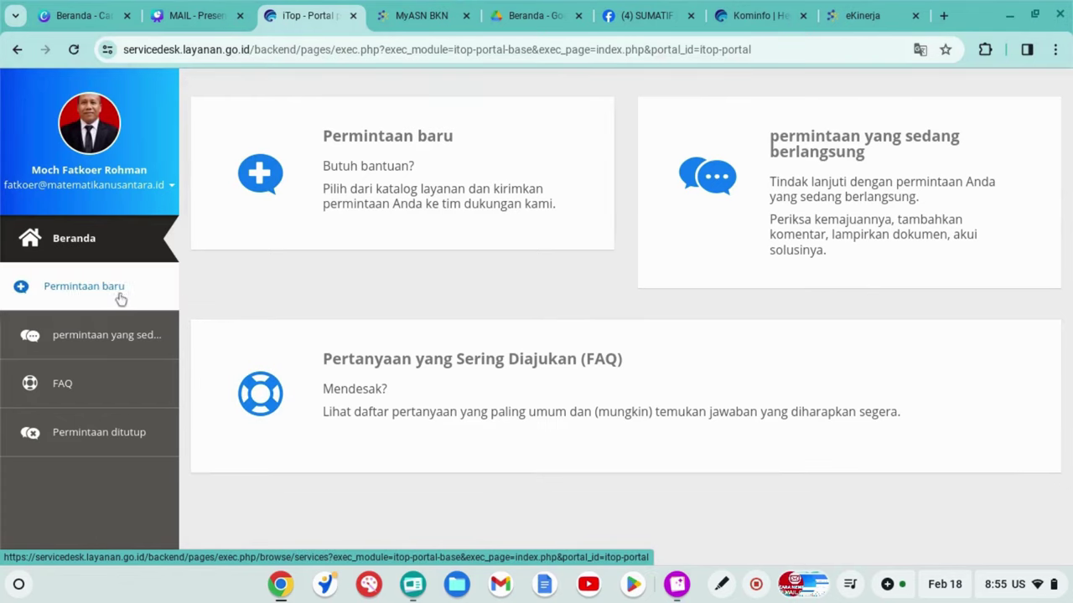
Step: Start a new a. Permintaan Akun mail.go.id request under LAYANAN APLIKASI LAYANAN PEMERINTAHAN, 02-LAYANAN EMAIL PEMERINTAHAN - mail.go.id
click(397, 192)
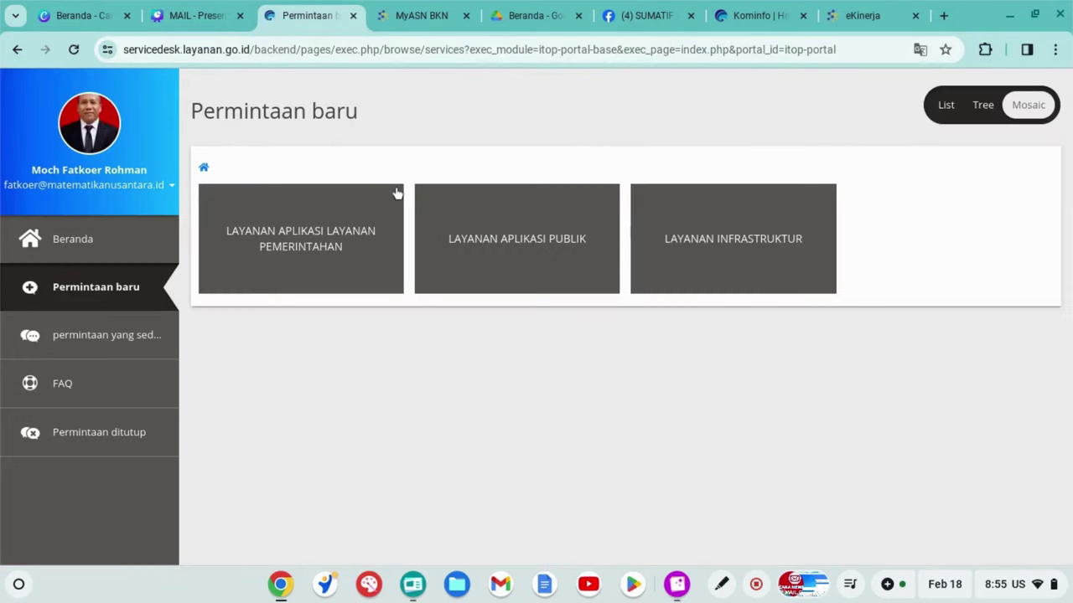
click(307, 269)
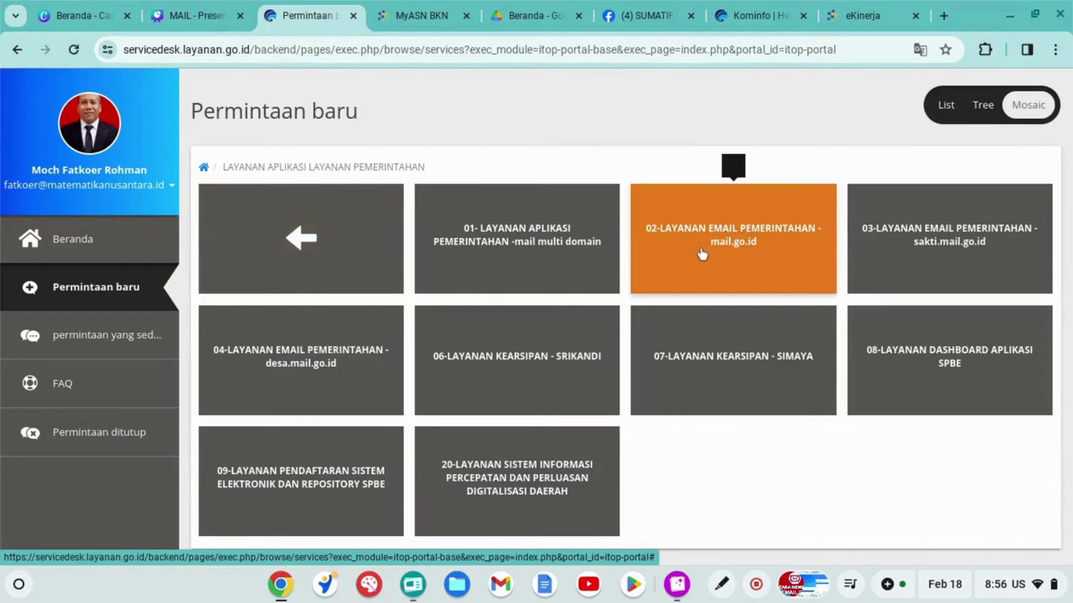
click(702, 255)
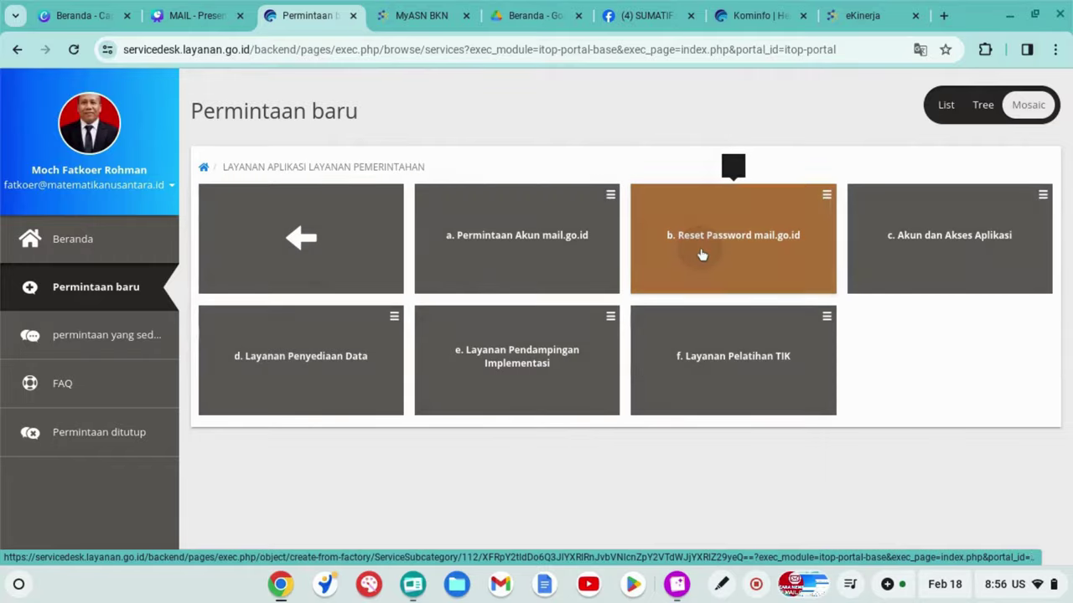
click(517, 268)
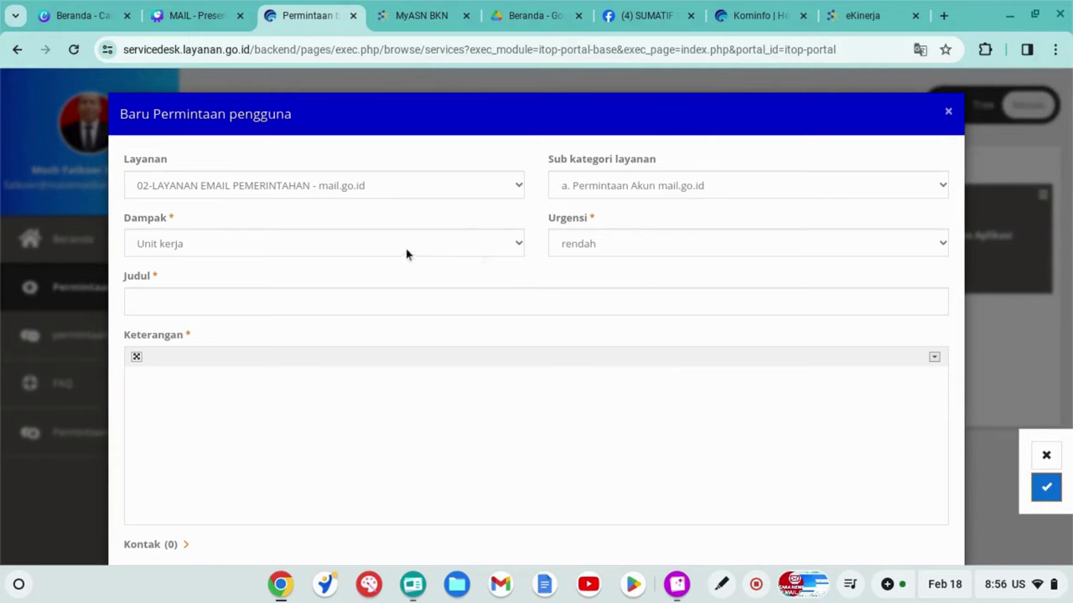
Step: Set the request's Urgensi to sedang and its Judul to "permintaan email"
click(942, 244)
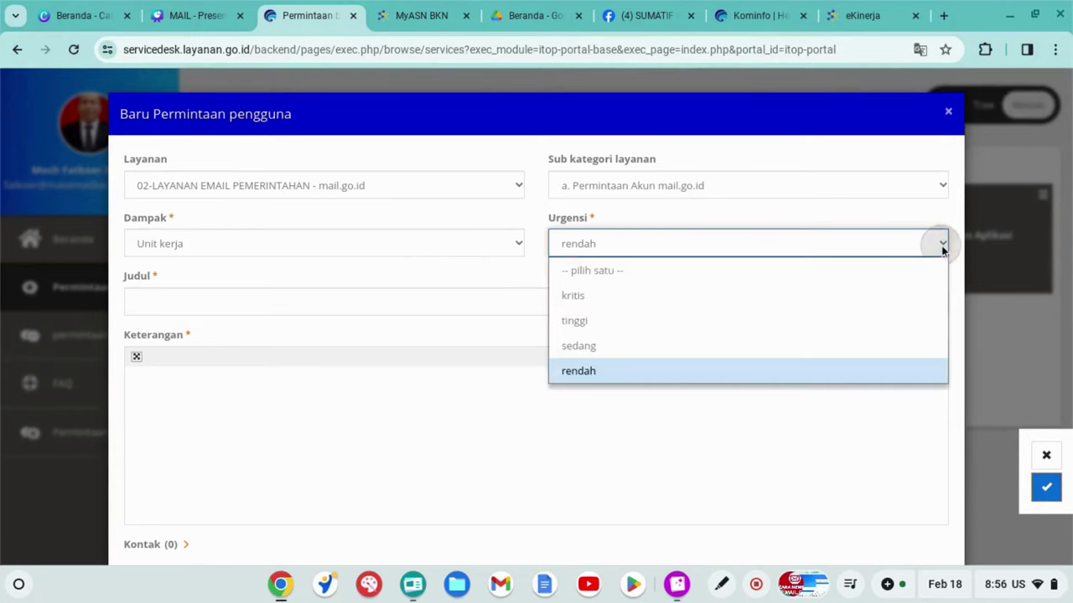
click(621, 345)
click(554, 304)
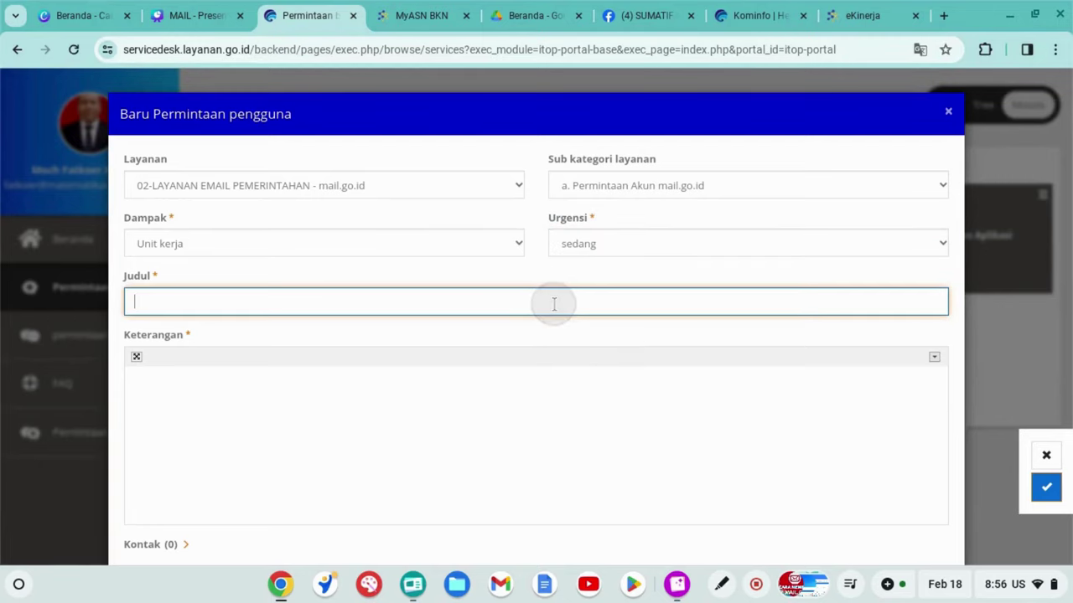
text(permintaan email)
Step: Enter "permintaan email. saya sertakan kartu virtual" as the request's Keterangan
click(534, 395)
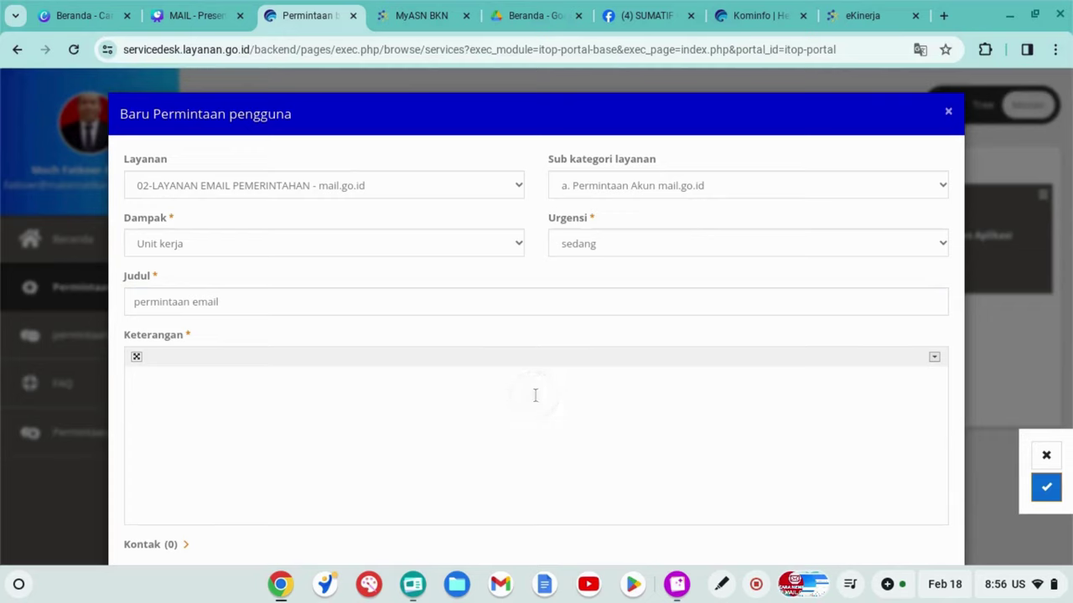
text(permintaan email. saya)
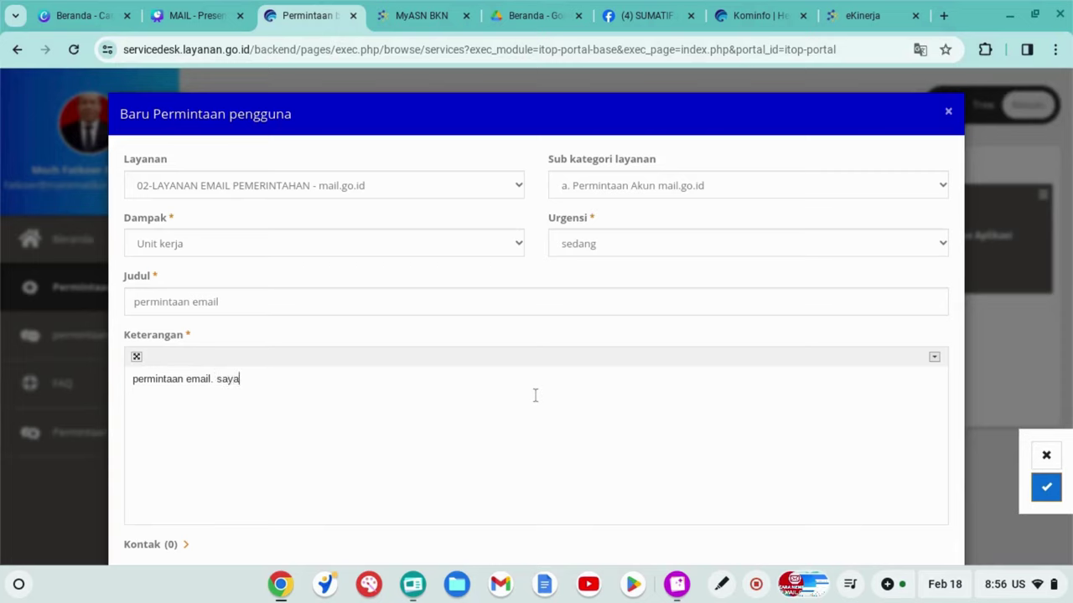
text( sertakan kartu virtual)
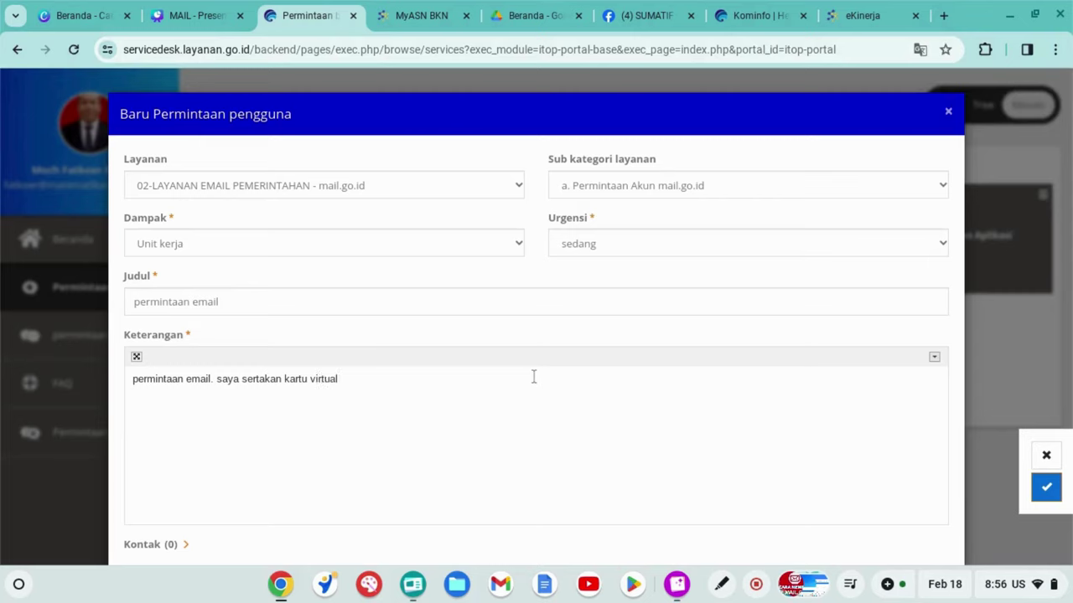
Step: Complete the Keterangan text with "ASN" and open the server image browser for inserting an image into it
text( ASN)
scroll(557, 384, down, 3)
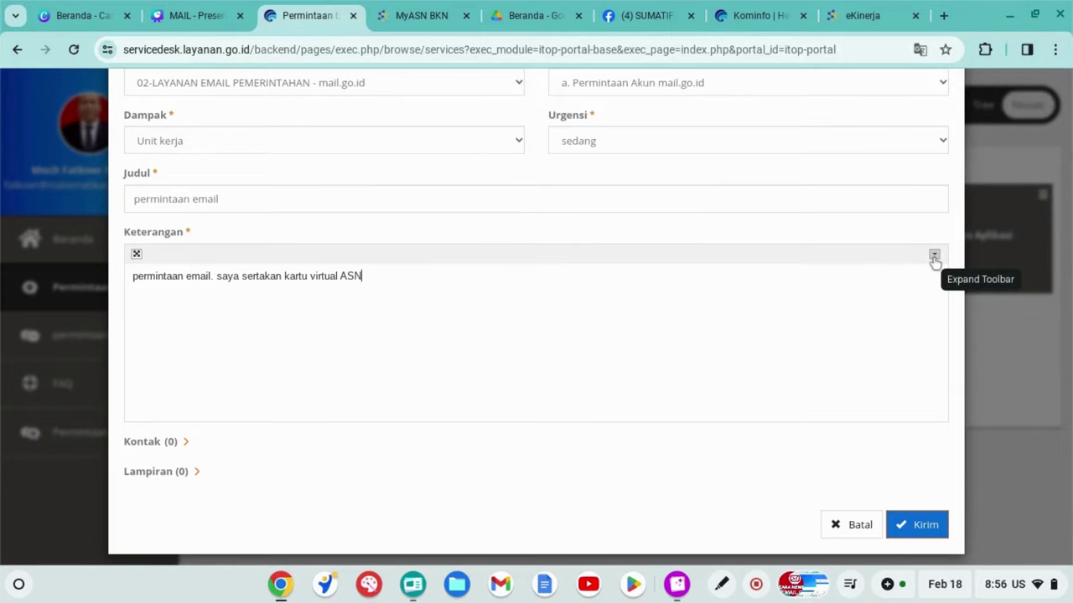
click(934, 255)
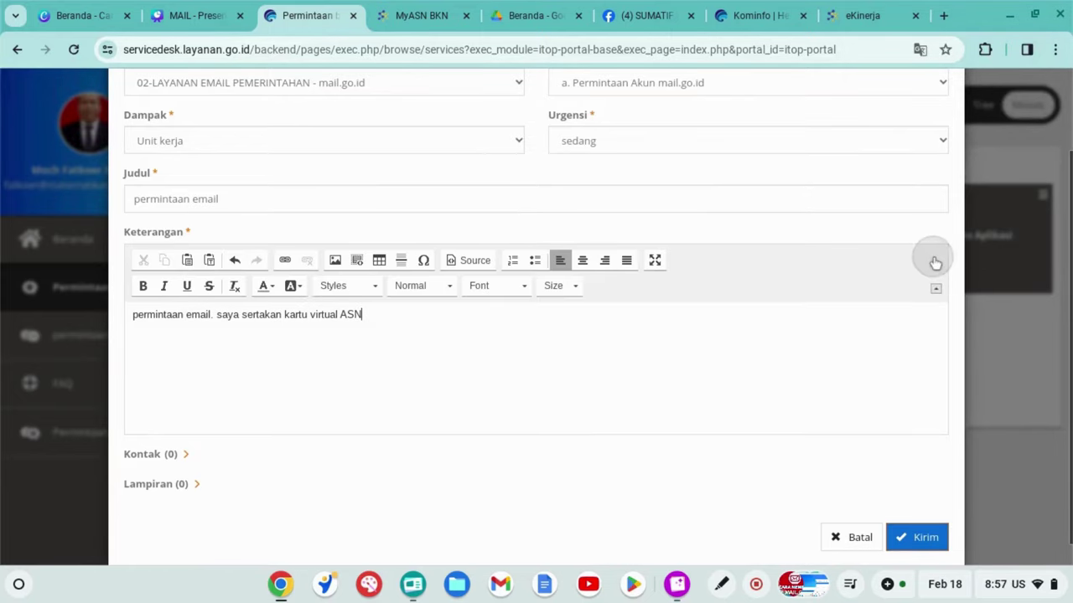
click(333, 265)
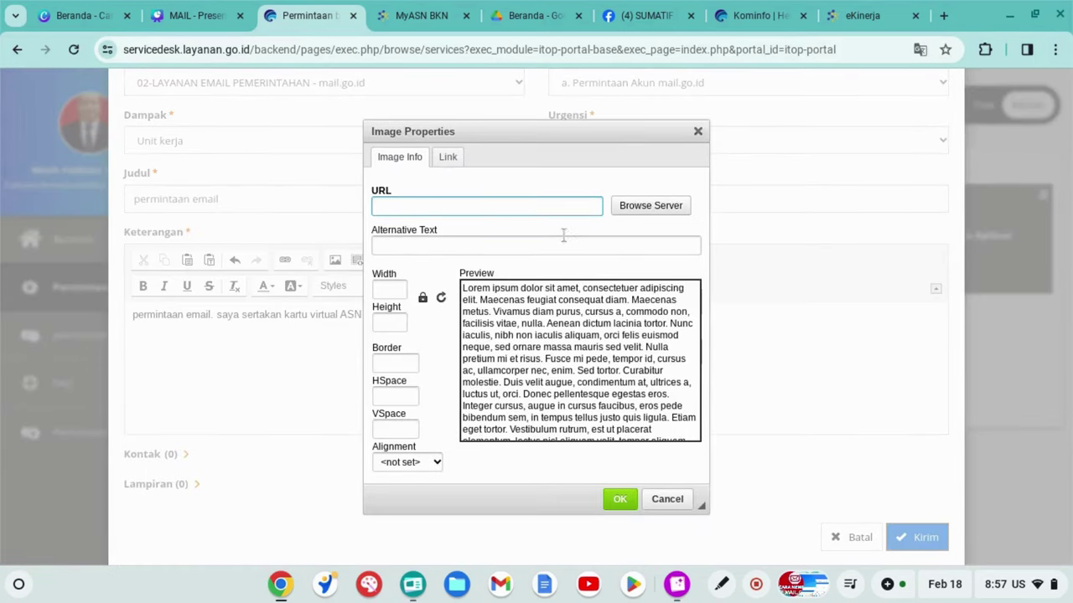
click(632, 213)
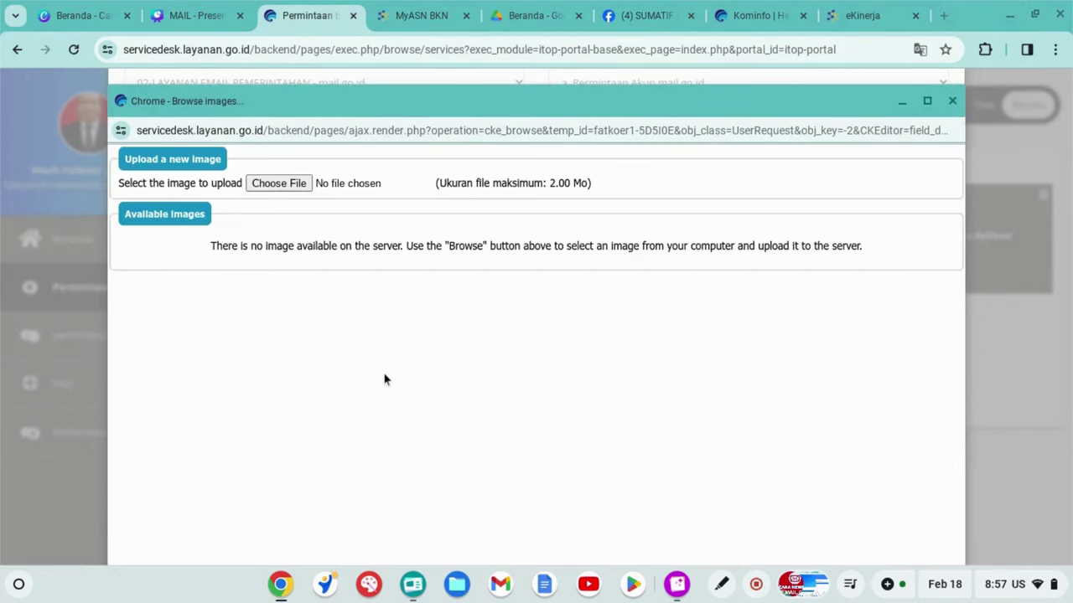
Step: Upload "Kartu ASN Virtual Landscape Depan (1).png" from Downloads and choose it as the image for the Keterangan
click(285, 185)
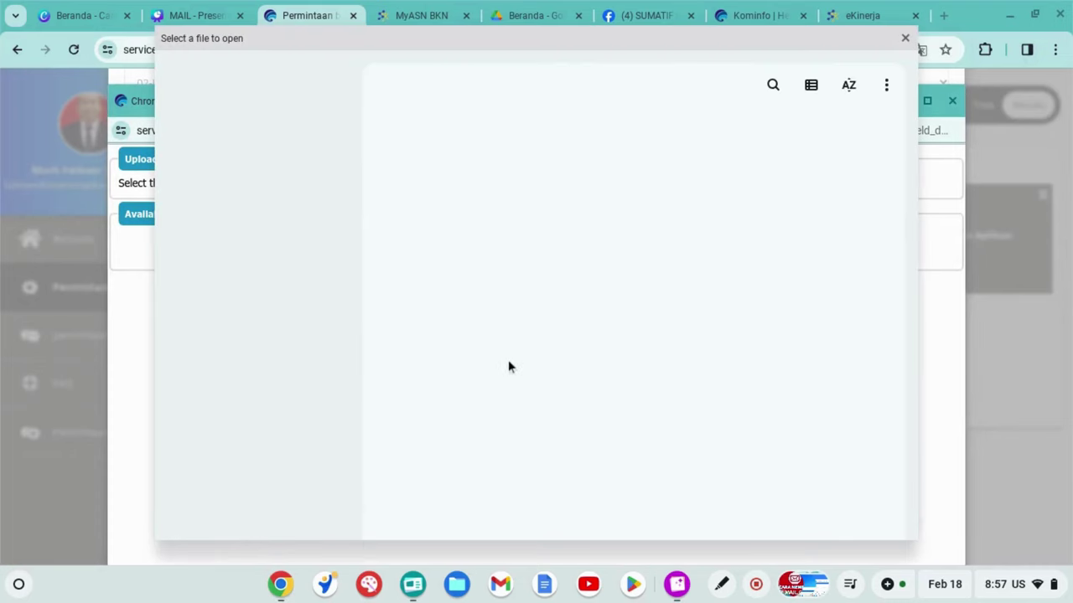
scroll(499, 293, down, 2)
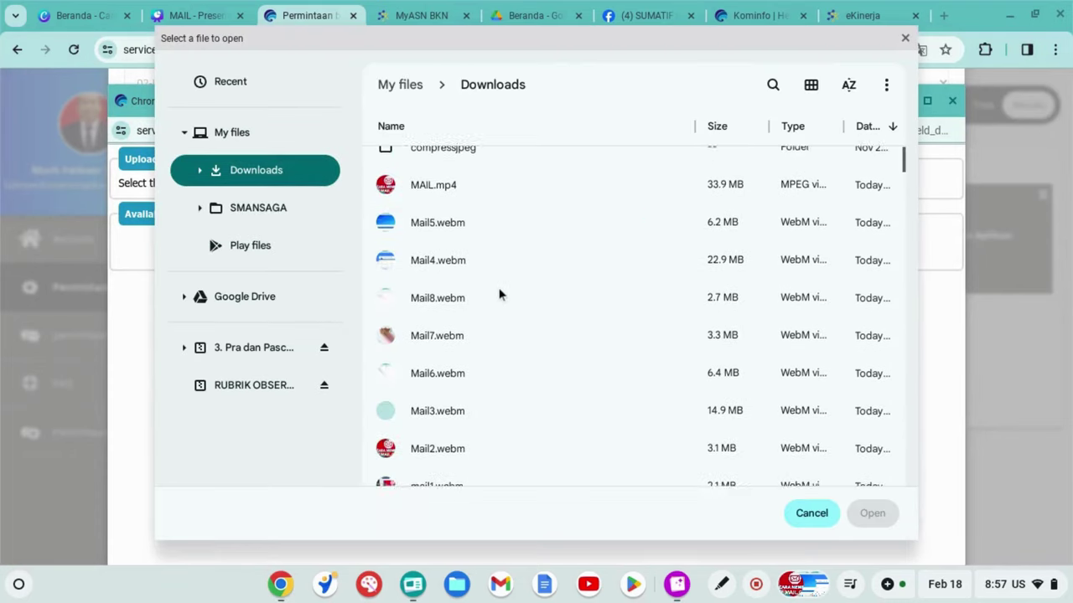
scroll(499, 294, down, 5)
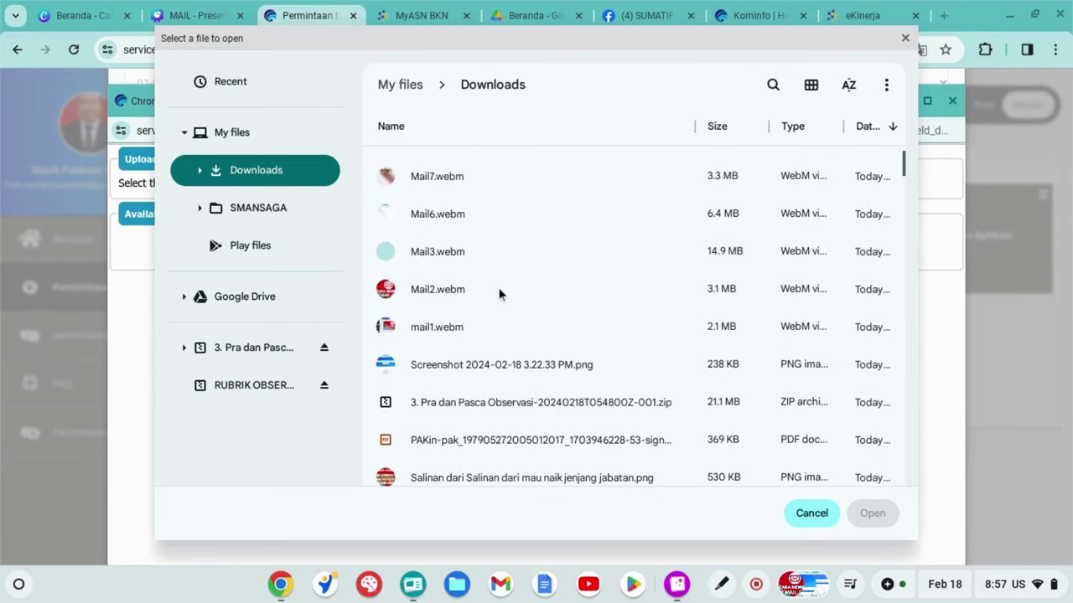
scroll(498, 293, down, 6)
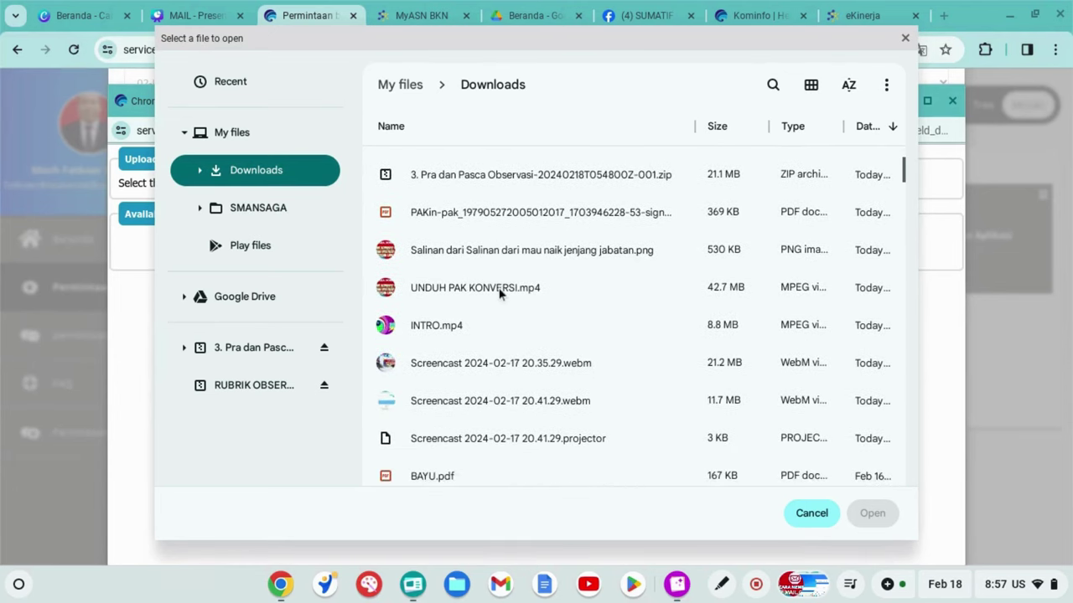
scroll(499, 293, down, 9)
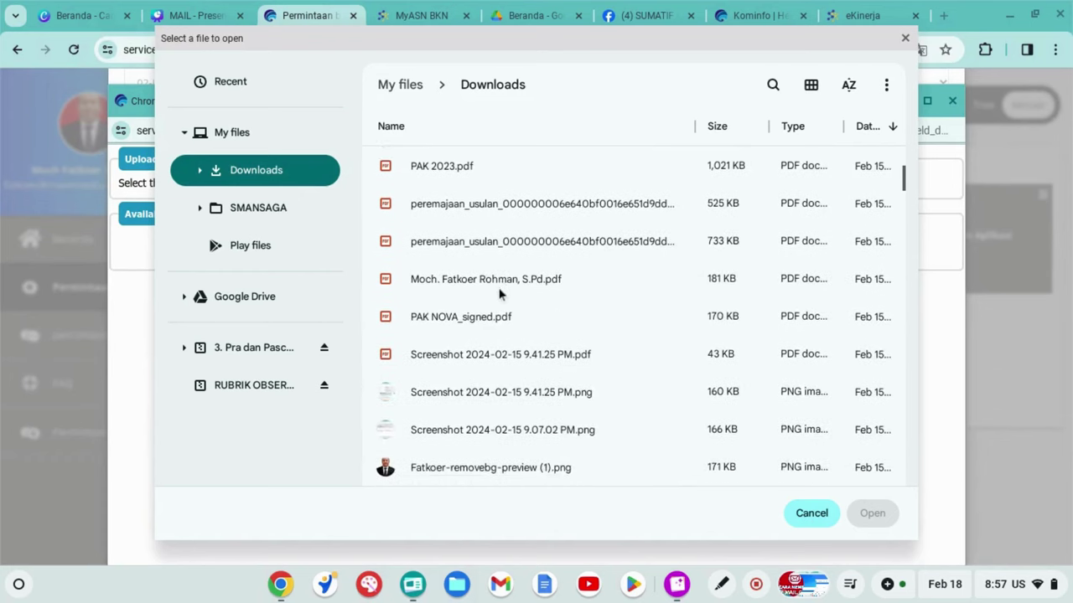
scroll(499, 293, down, 6)
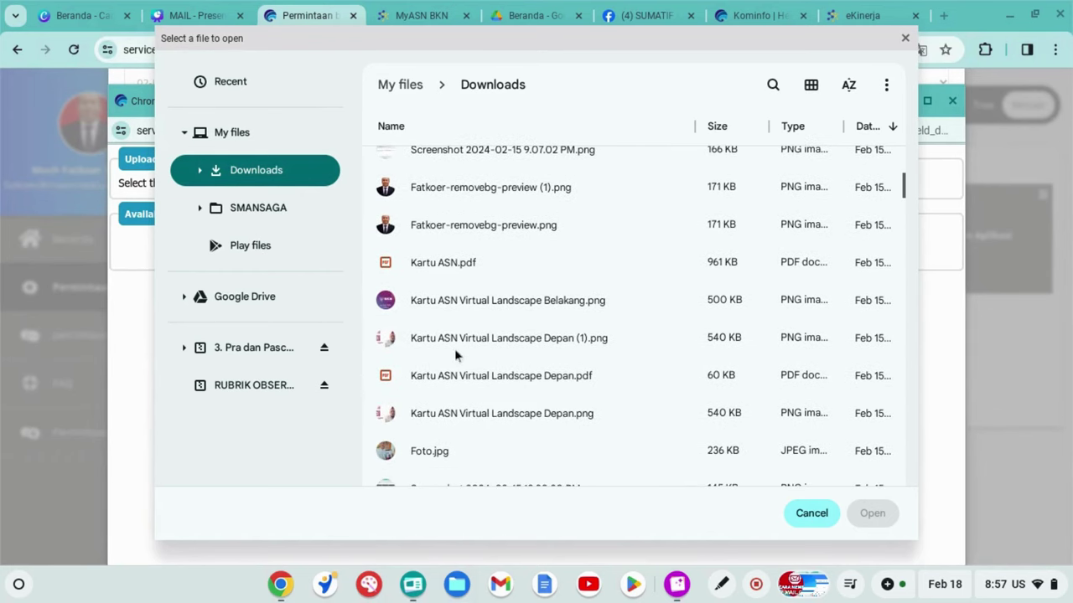
click(386, 341)
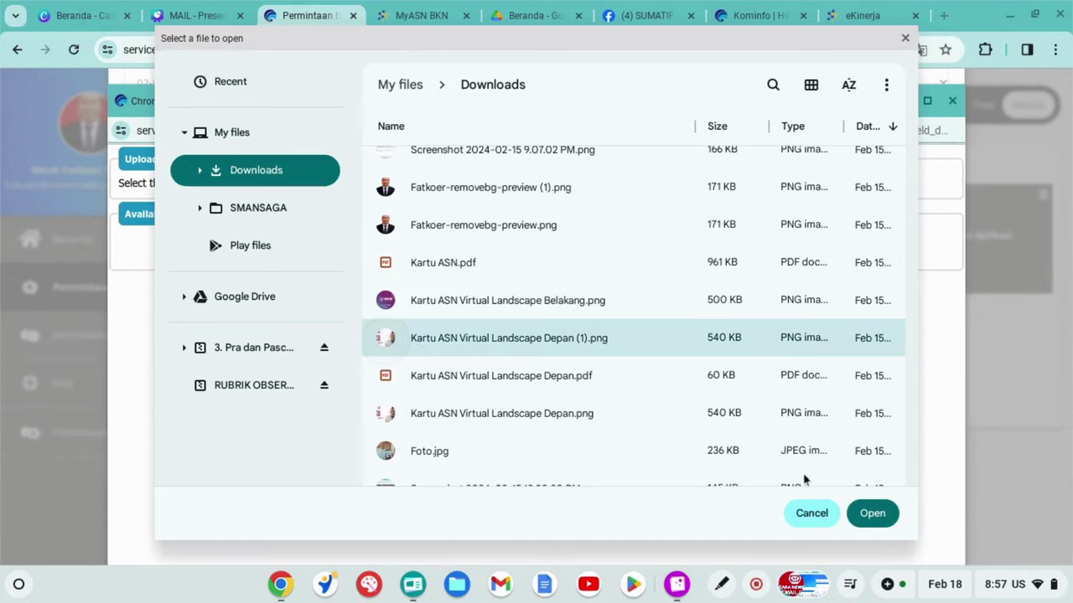
click(867, 519)
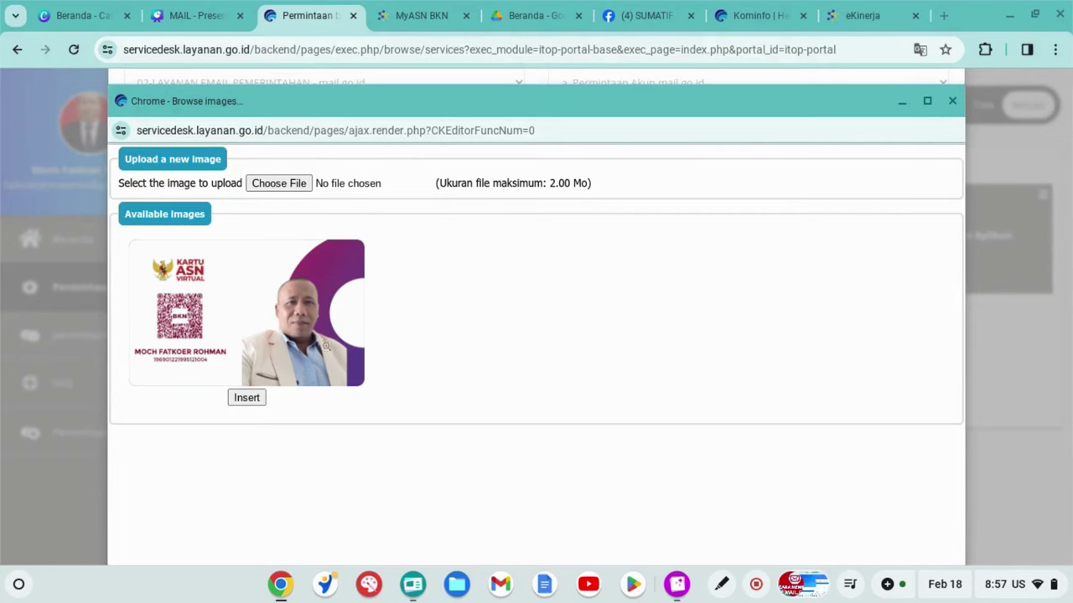
click(247, 399)
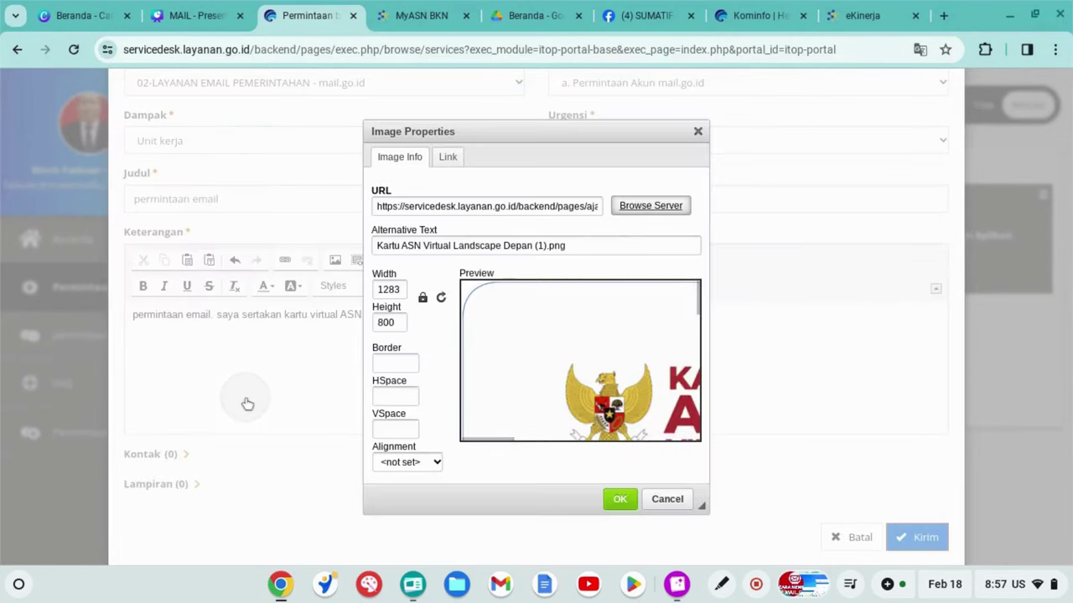
Step: Insert the ASN card image into the Keterangan at a width of 600 and submit the request
click(400, 289)
key(BackSpace)
key(BackSpace)
key(BackSpace)
key(BackSpace)
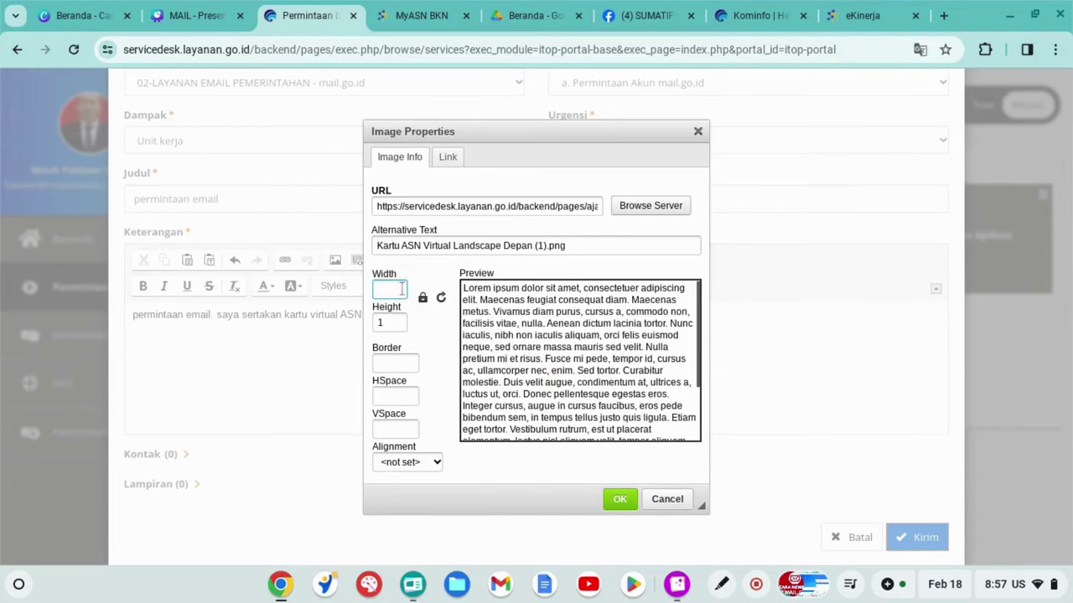
text(600)
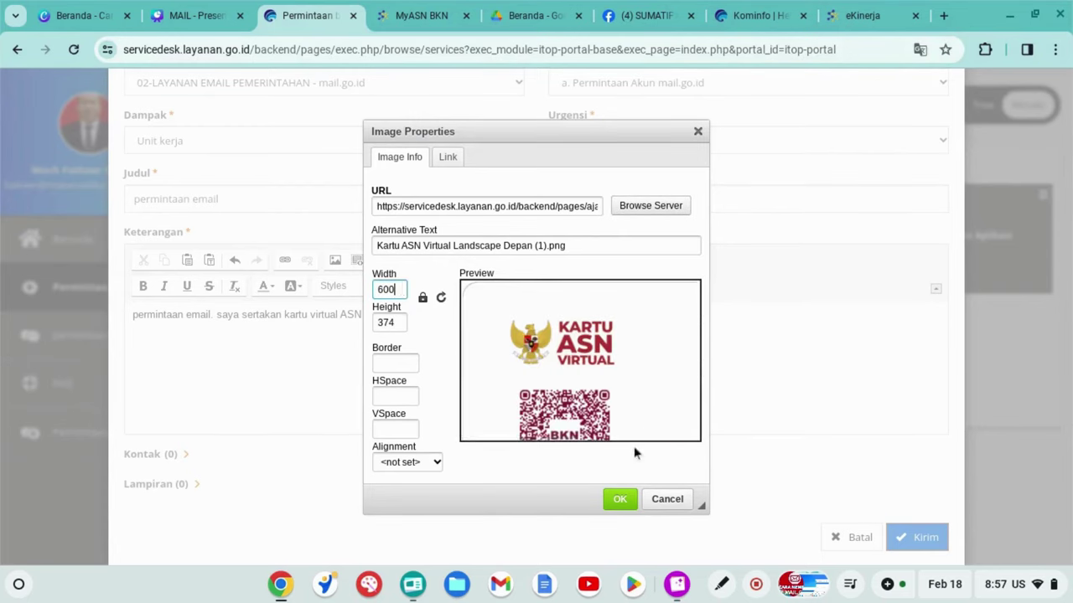
click(620, 498)
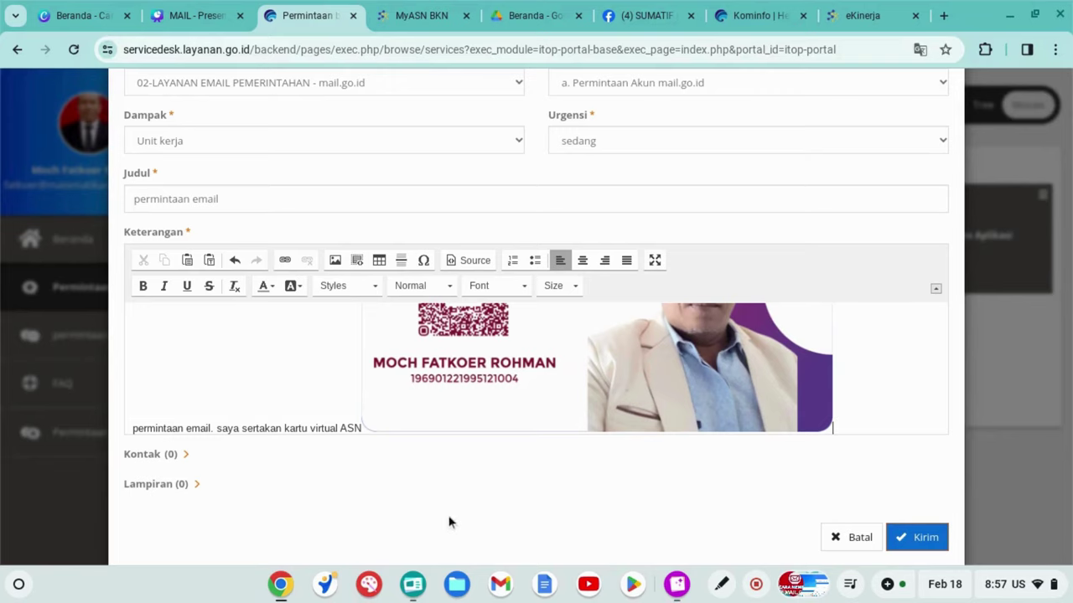
click(924, 545)
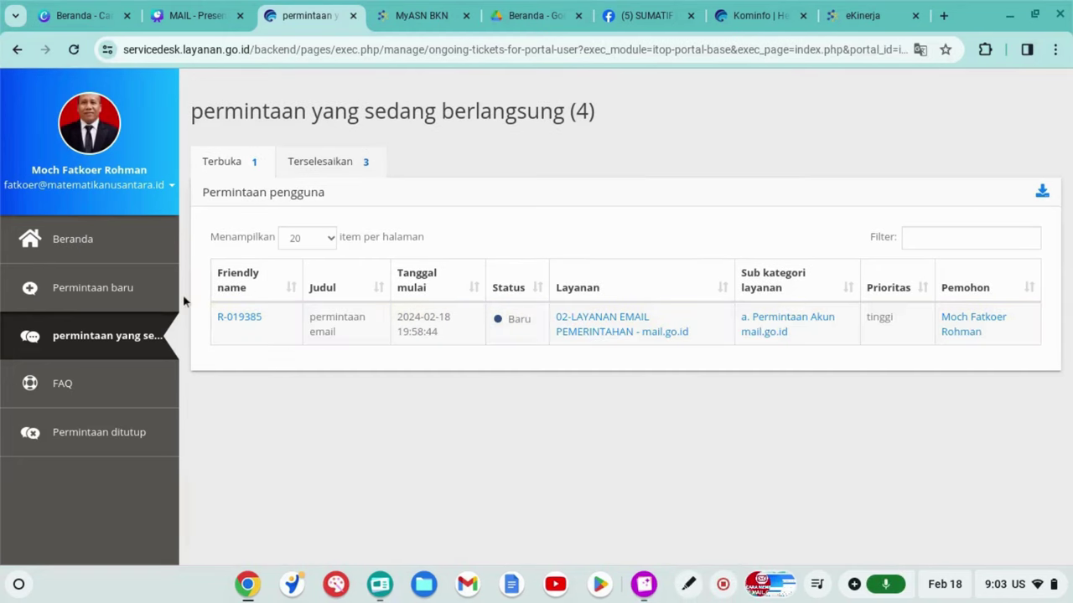
Step: Open the resolved request "Meminta akun mail.go,id" among the ongoing requests and read the account credentials in its Solusi
click(94, 250)
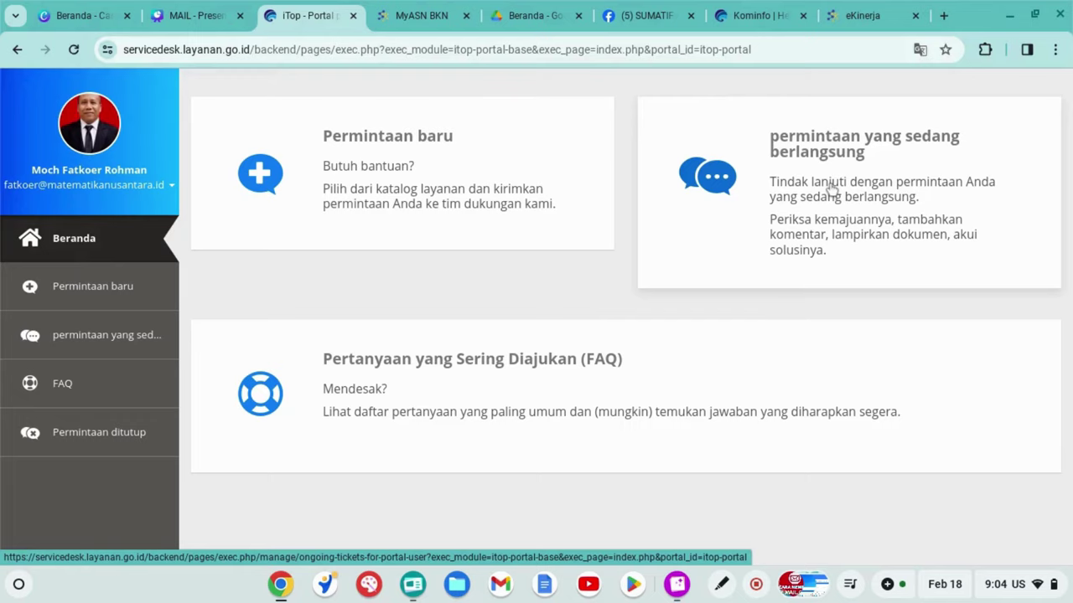
click(829, 190)
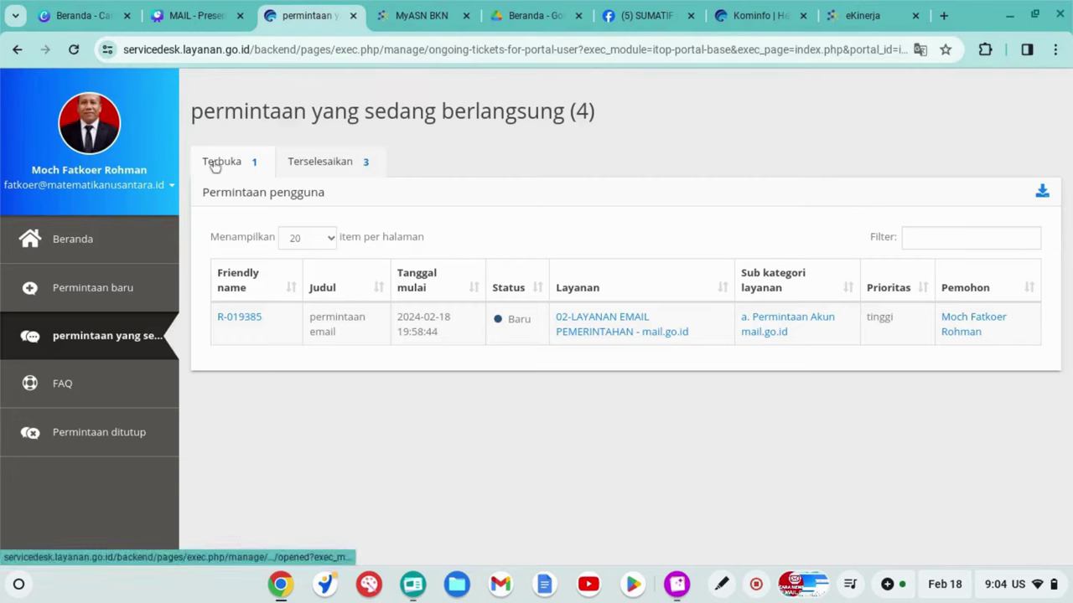
click(305, 173)
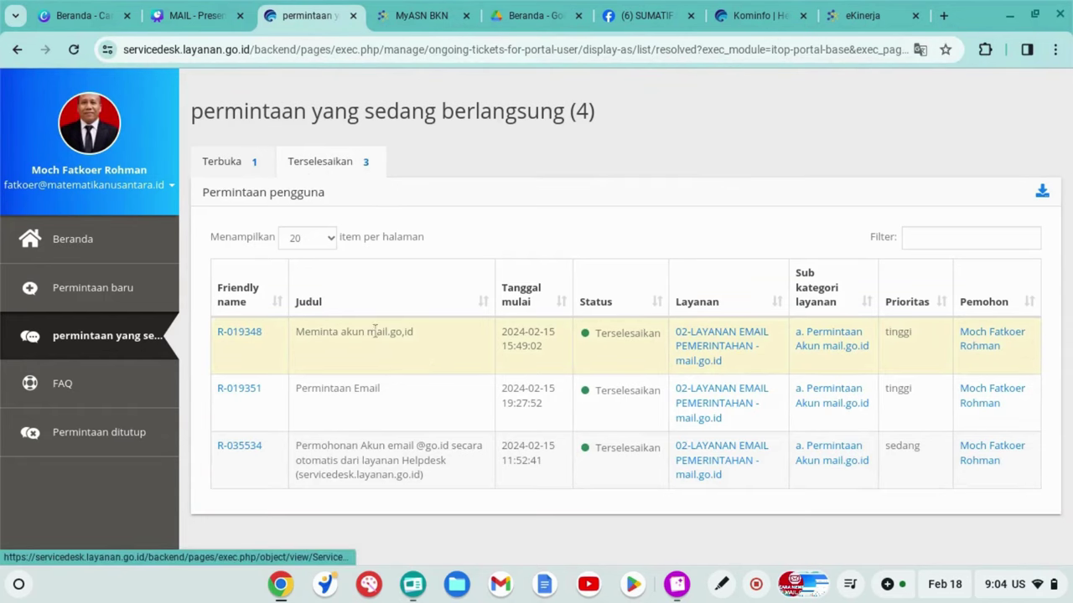
click(250, 337)
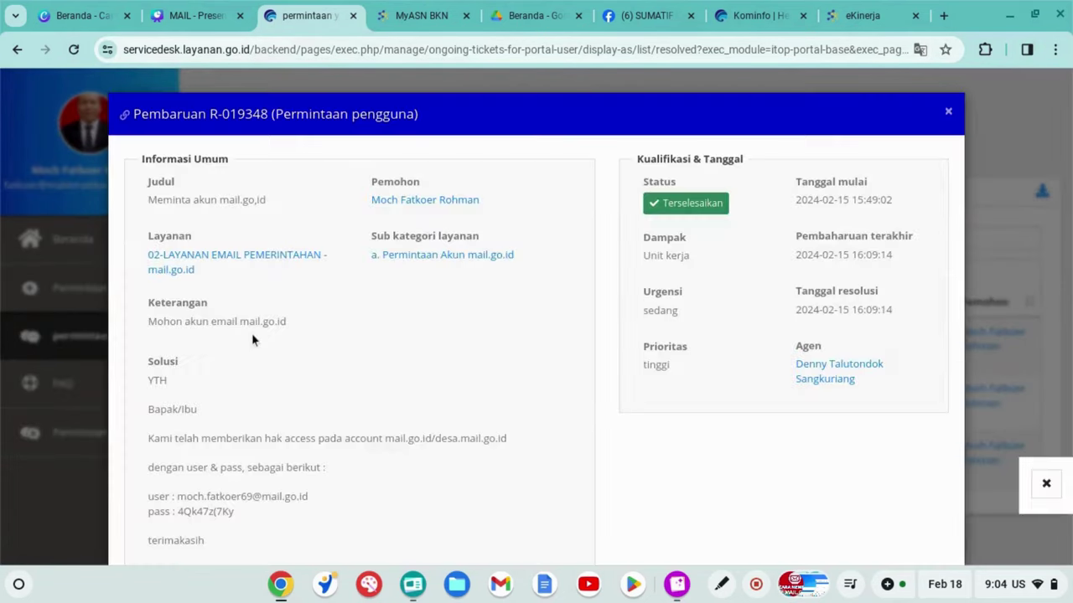
scroll(257, 337, down, 2)
scroll(256, 337, down, 1)
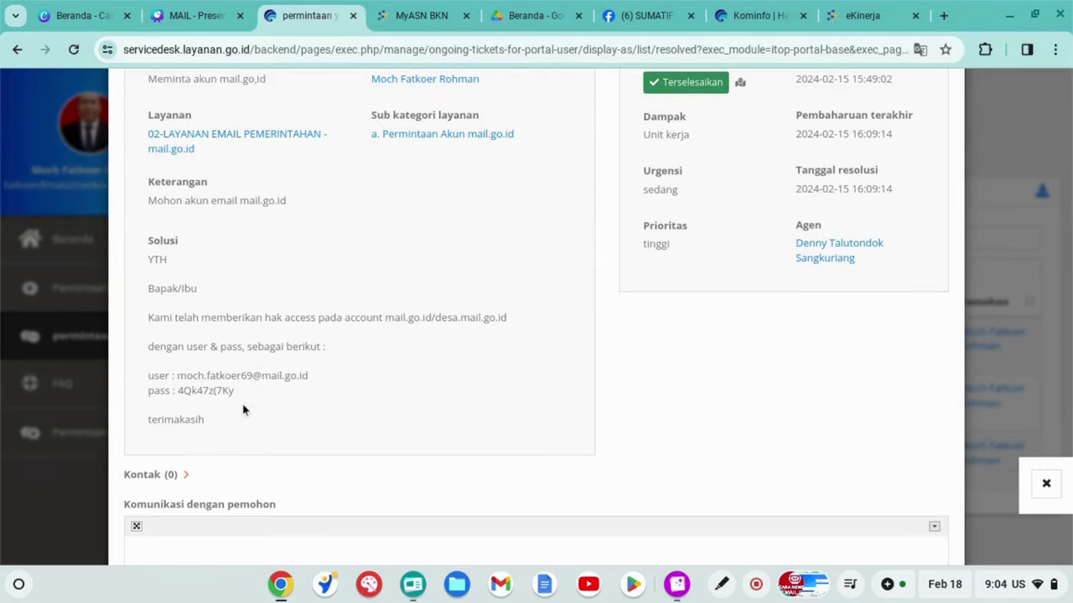
Step: Open mail.go.id in a new browser tab and log in to the webmail with the credentials already filled in
click(943, 16)
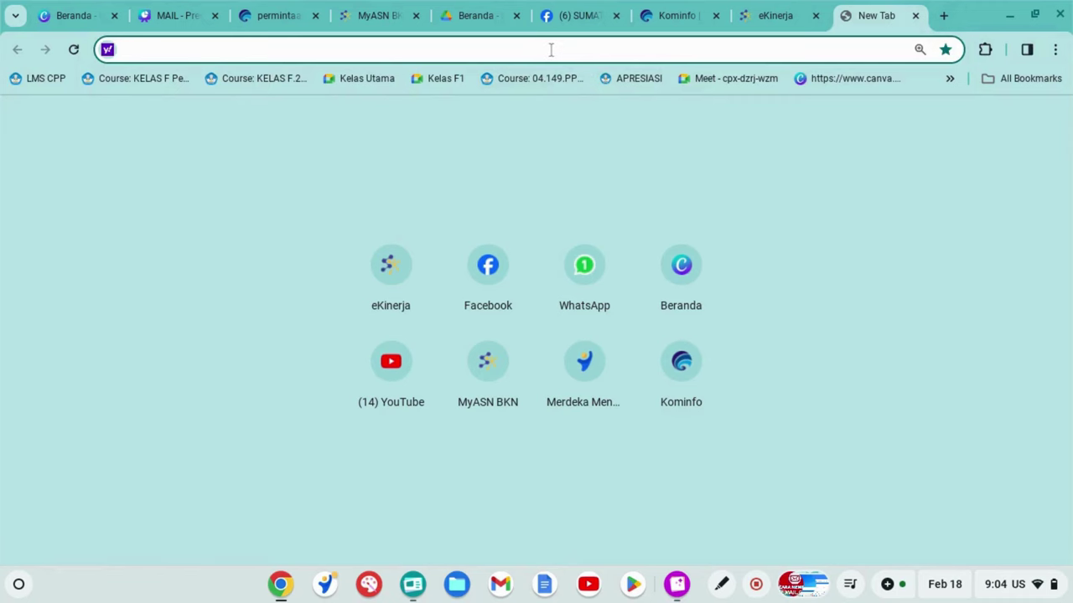
text(ma)
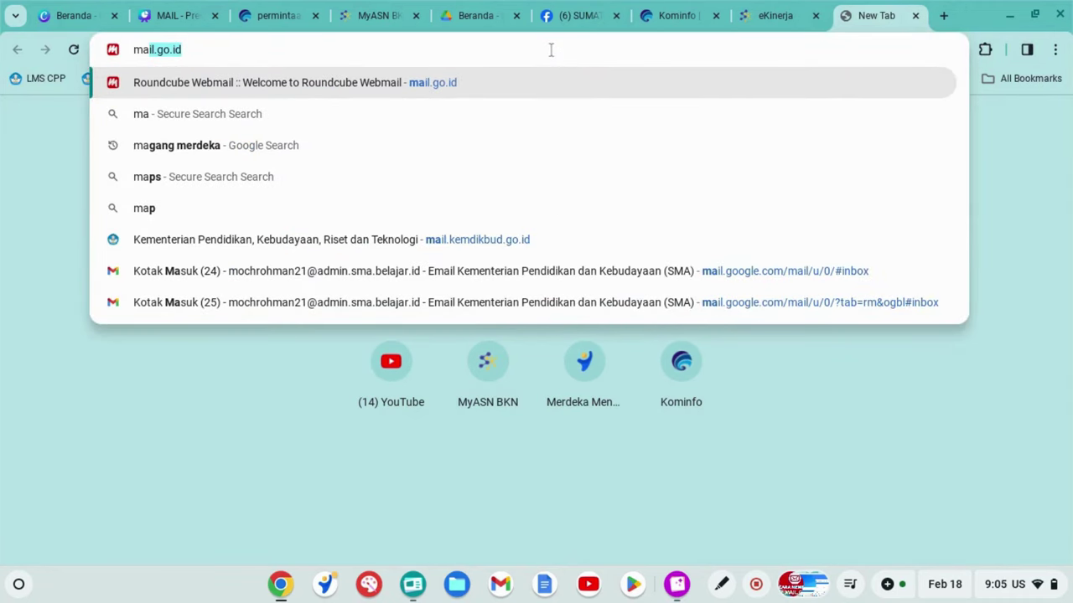
key(Return)
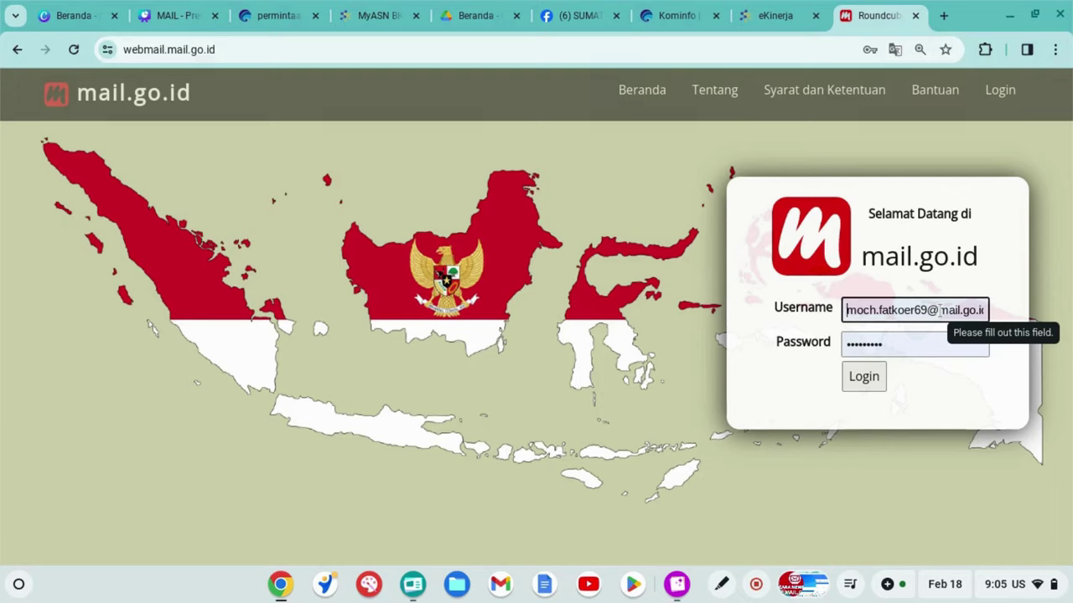
click(864, 379)
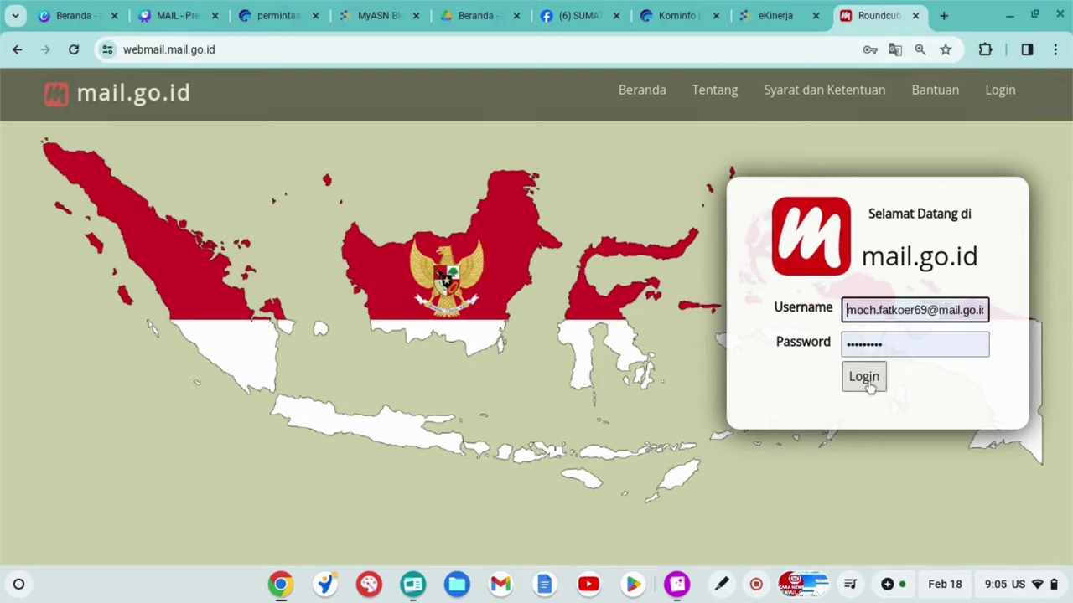